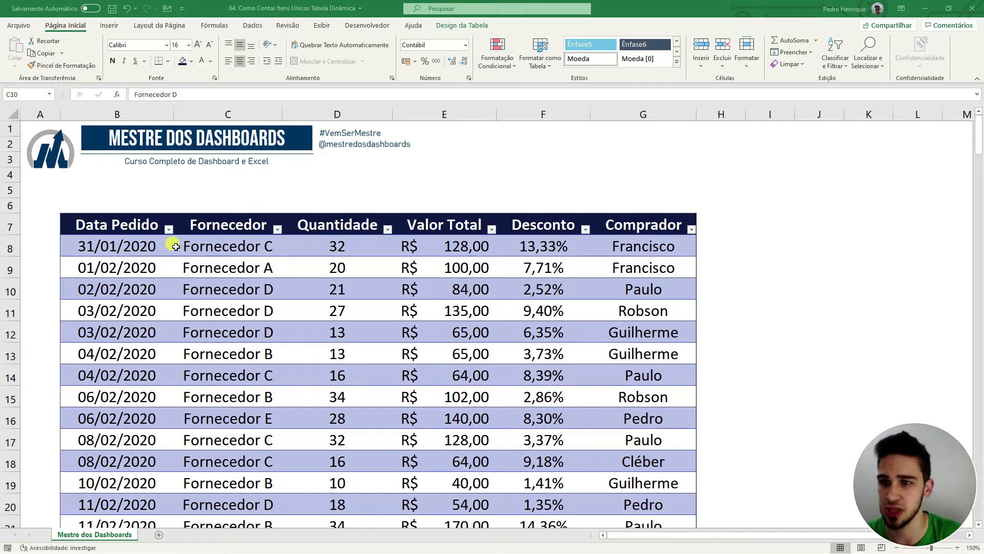
Step: Look over the order table's date, supplier and quantity columns, including the full extent of the supplier column
{"action": "left_click_drag", "start_coordinate": [135, 229], "coordinate": [141, 396]}
{"action": "left_click", "coordinate": [287, 326]}
{"action": "left_click_drag", "start_coordinate": [245, 234], "coordinate": [251, 439]}
{"action": "left_click", "coordinate": [365, 357]}
{"action": "left_click_drag", "start_coordinate": [357, 245], "coordinate": [334, 349]}
{"action": "left_click", "coordinate": [358, 291]}
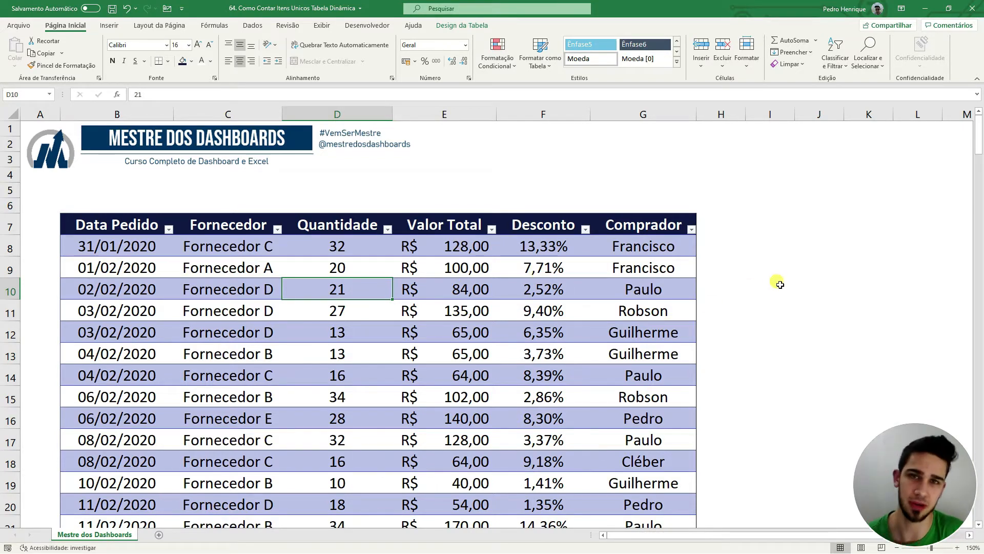
{"action": "key", "text": "Left"}
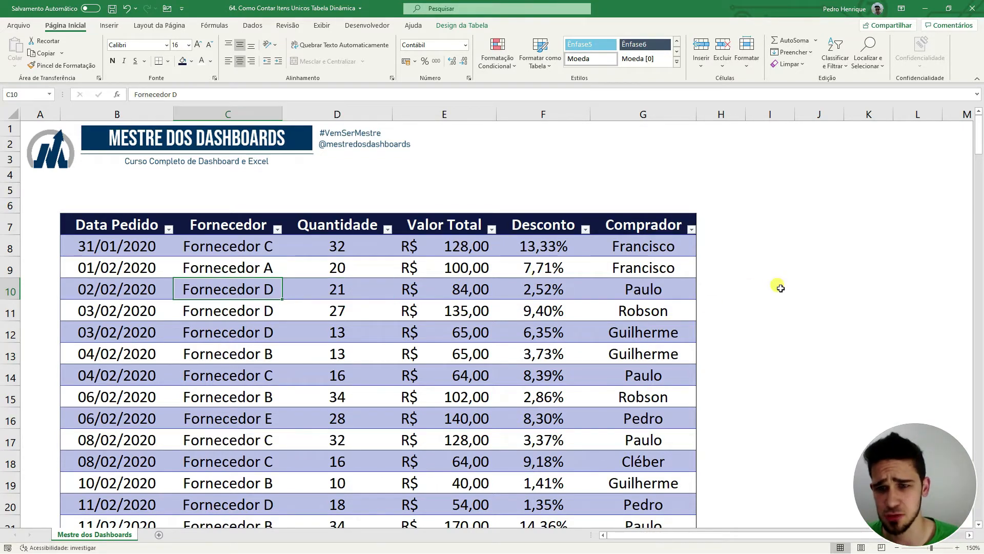
{"action": "key", "text": "ctrl+Down"}
{"action": "key", "text": "ctrl+Up"}
{"action": "key", "text": "Up"}
{"action": "key", "text": "Up"}
{"action": "scroll", "coordinate": [744, 293], "scroll_direction": "up", "scroll_amount": 2}
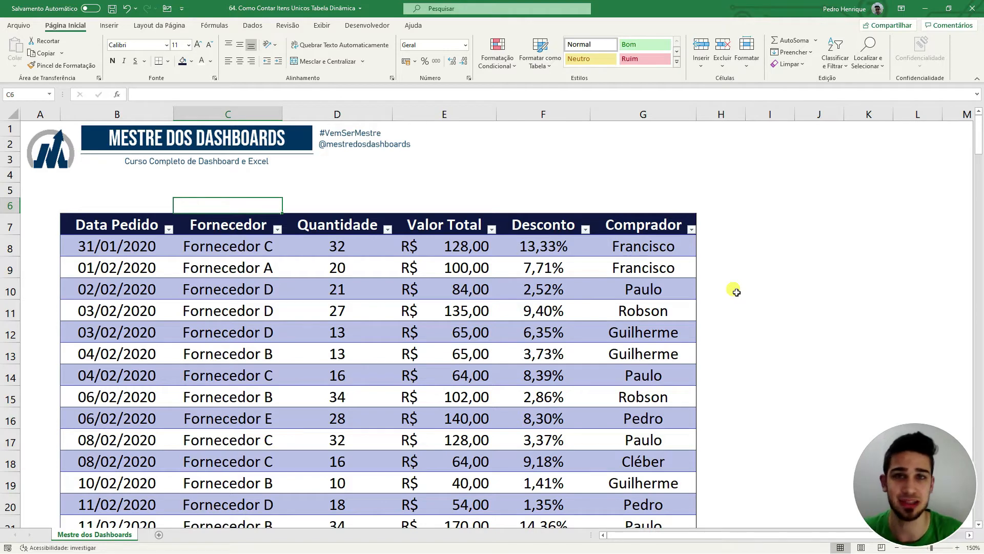
Step: Create a PivotTable from the order table (Tabela1) on a new worksheet
{"action": "left_click", "coordinate": [446, 288]}
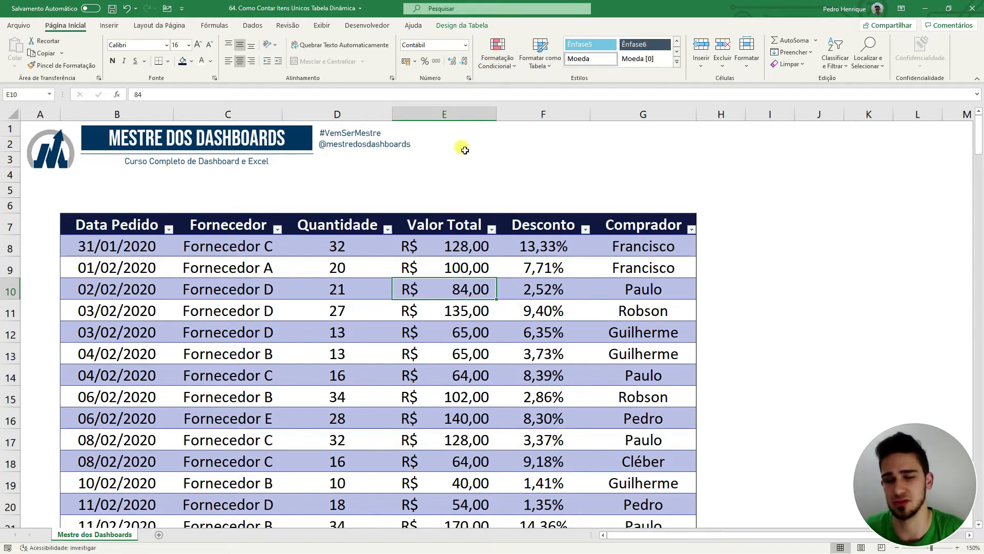
{"action": "left_click", "coordinate": [272, 286]}
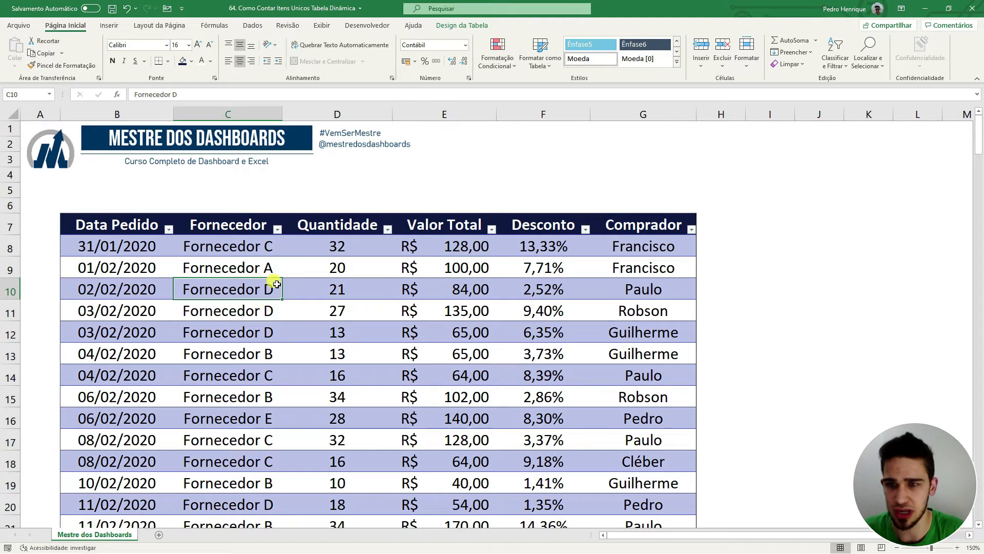
{"action": "left_click", "coordinate": [109, 25]}
{"action": "left_click", "coordinate": [19, 50]}
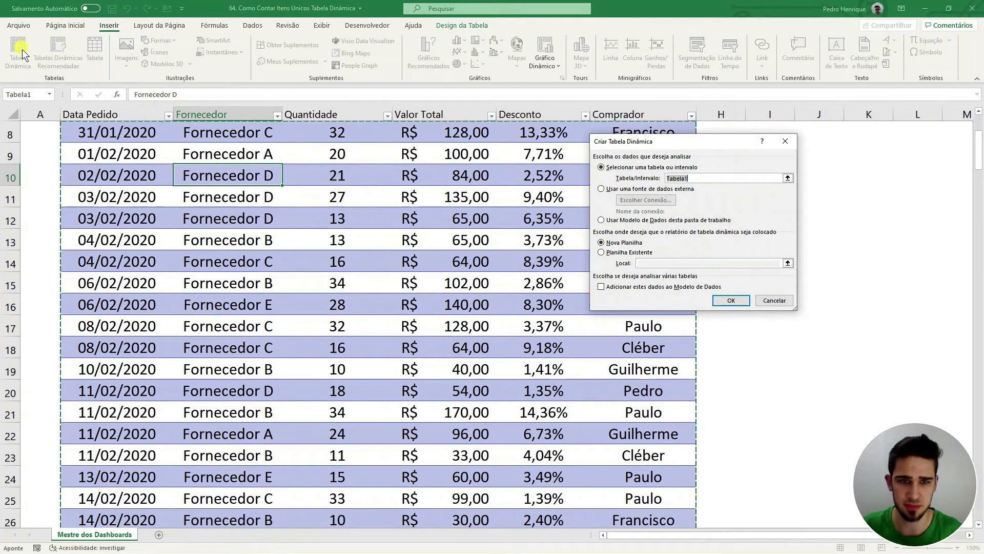
{"action": "key", "text": "Return"}
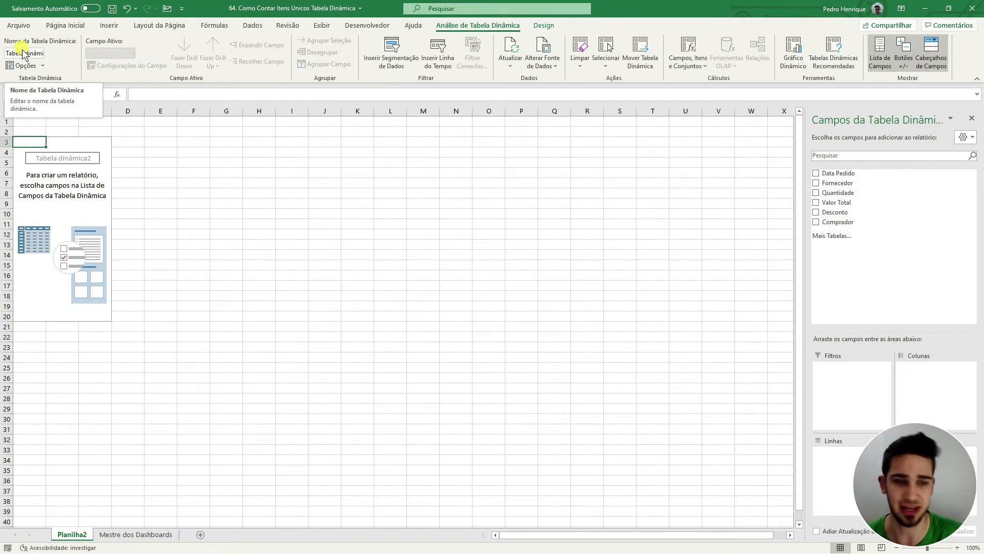
Step: Build the PivotTable with Data Pedido as rows and a count of Fornecedor as values
{"action": "left_click_drag", "start_coordinate": [904, 477], "coordinate": [731, 479]}
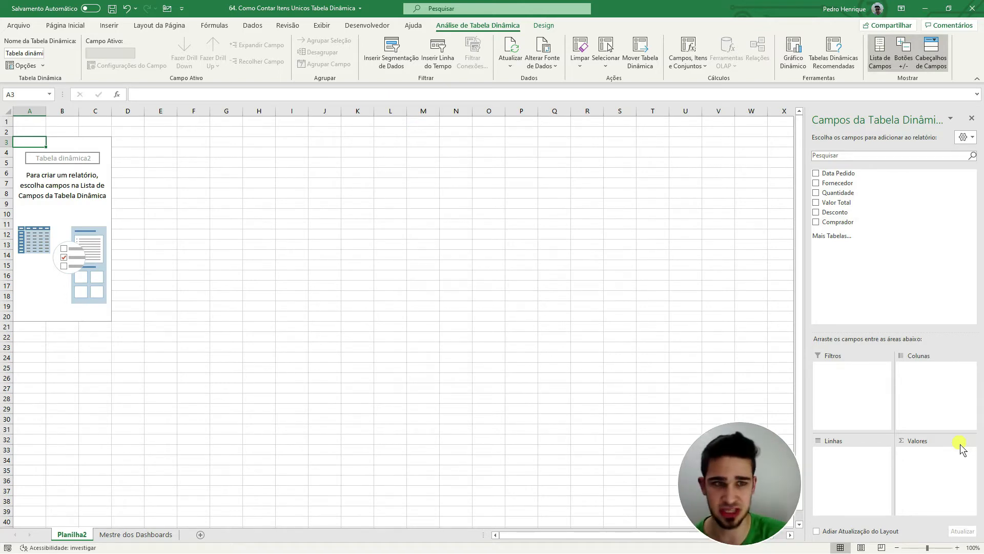
{"action": "left_click_drag", "start_coordinate": [863, 173], "coordinate": [851, 471]}
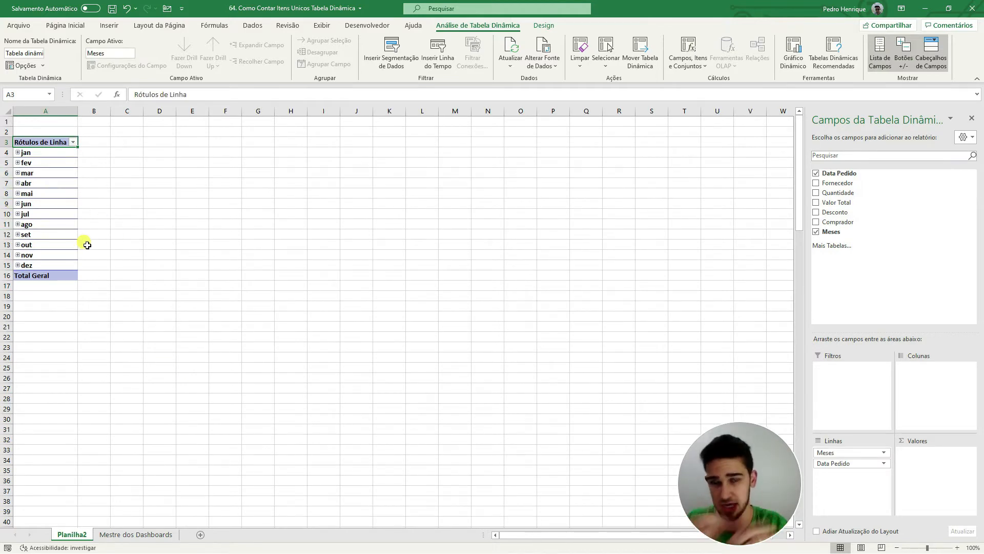
{"action": "left_click_drag", "start_coordinate": [839, 184], "coordinate": [948, 487]}
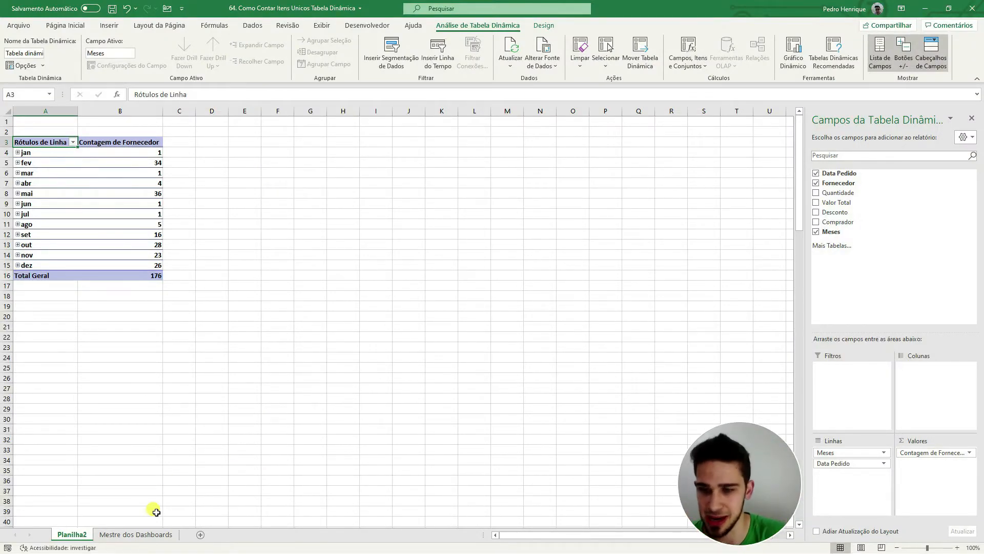
Step: Filter the Data Pedido column of the order table on the Mestre dos Dashboards sheet to fevereiro 2020
{"action": "left_click", "coordinate": [136, 535]}
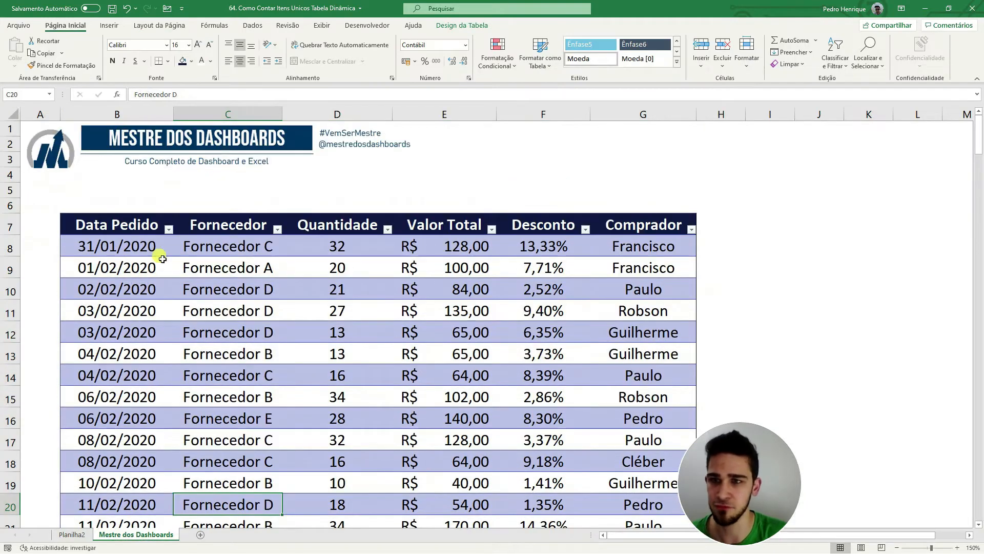
{"action": "left_click", "coordinate": [169, 230]}
{"action": "left_click", "coordinate": [81, 351]}
{"action": "left_click", "coordinate": [78, 379]}
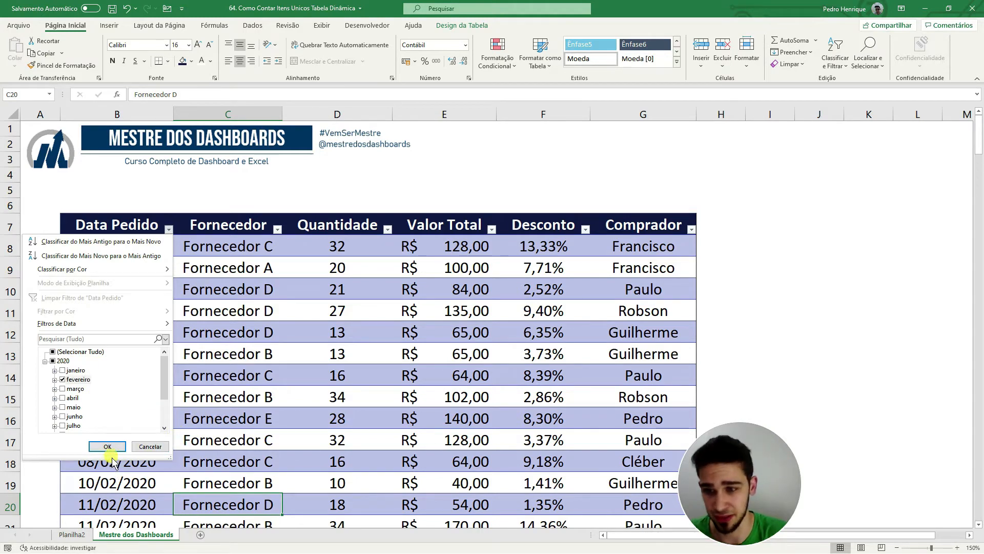
{"action": "left_click", "coordinate": [108, 446]}
Step: Select all filtered order dates to check how many February orders there are
{"action": "left_click", "coordinate": [156, 250]}
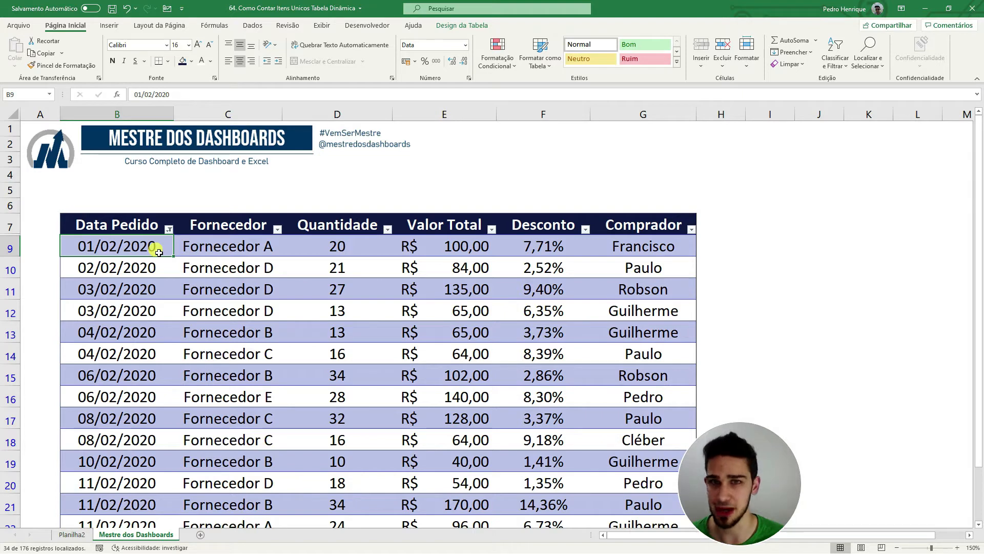
{"action": "key", "text": "ctrl+shift+Down"}
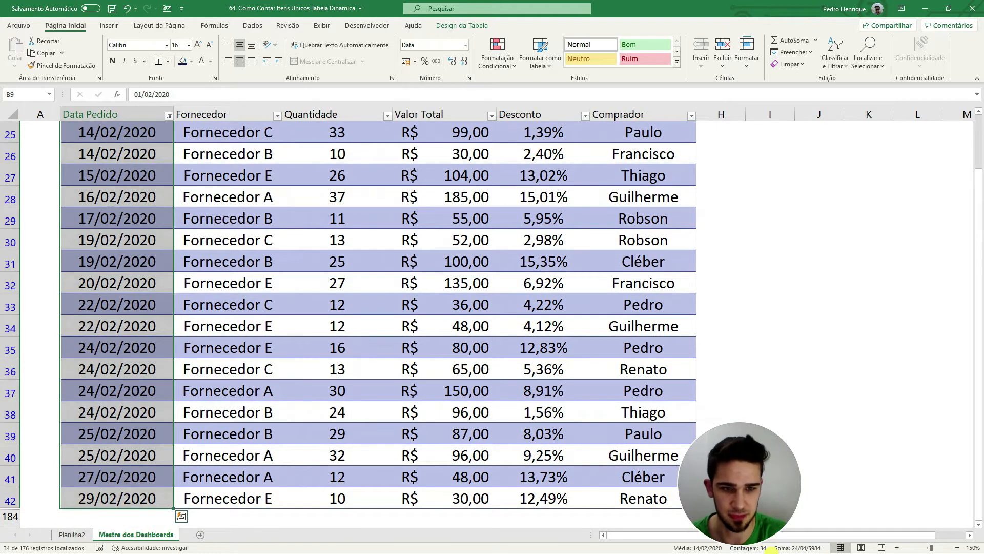
{"action": "scroll", "coordinate": [371, 337], "scroll_direction": "down", "scroll_amount": 1}
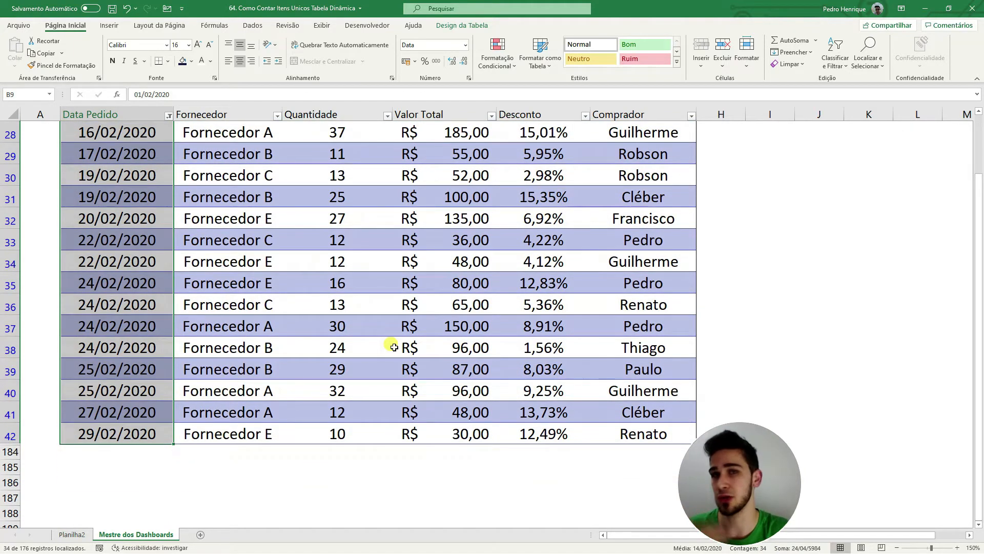
{"action": "scroll", "coordinate": [394, 347], "scroll_direction": "up", "scroll_amount": 9}
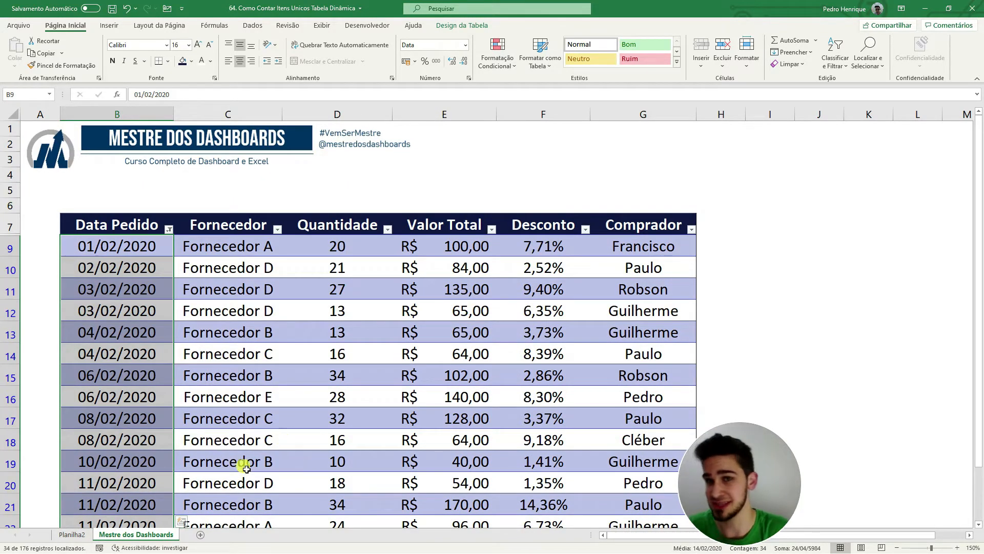
Step: Check which distinct suppliers the Fornecedor filter list offers for the February orders, leaving the filter unchanged
{"action": "left_click", "coordinate": [72, 535]}
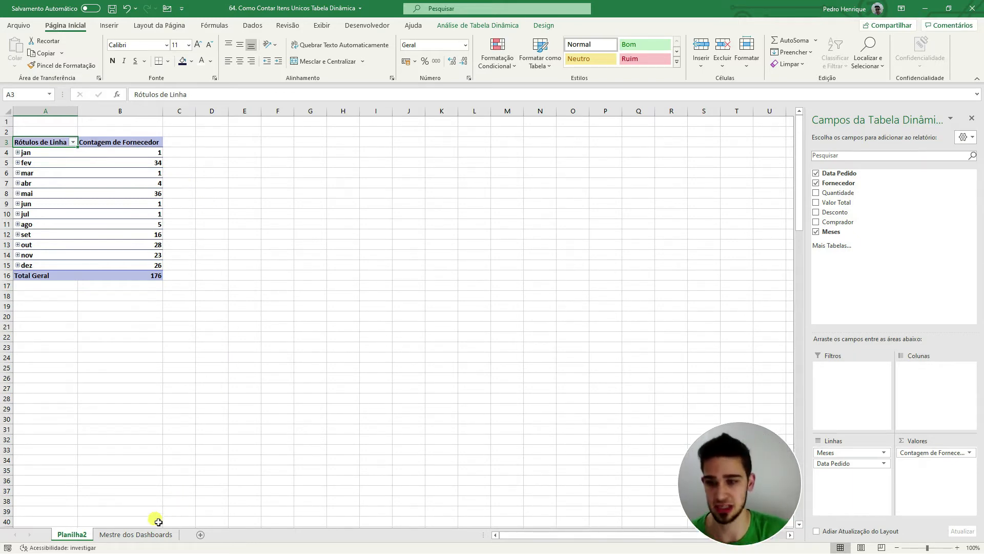
{"action": "left_click", "coordinate": [140, 540]}
{"action": "left_click", "coordinate": [226, 273]}
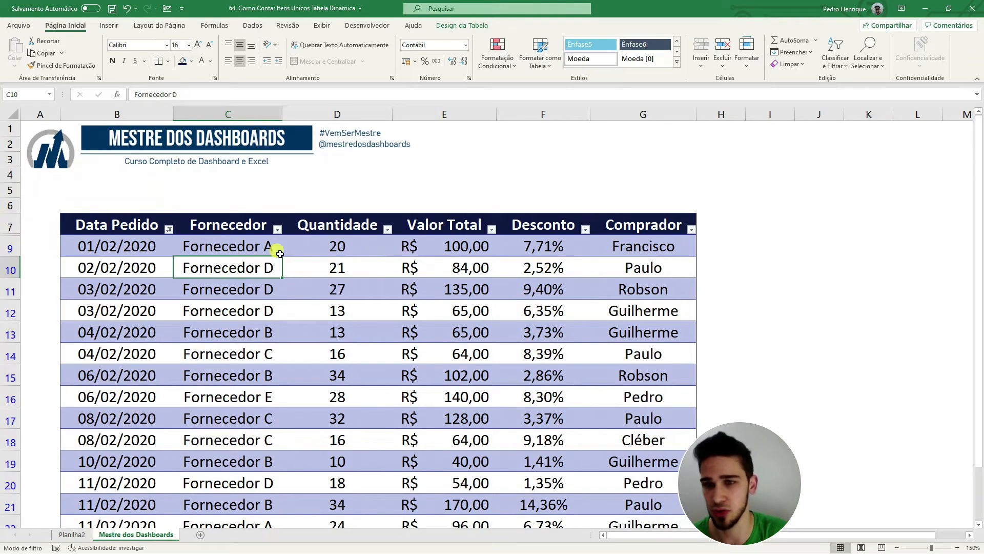
{"action": "left_click", "coordinate": [278, 230]}
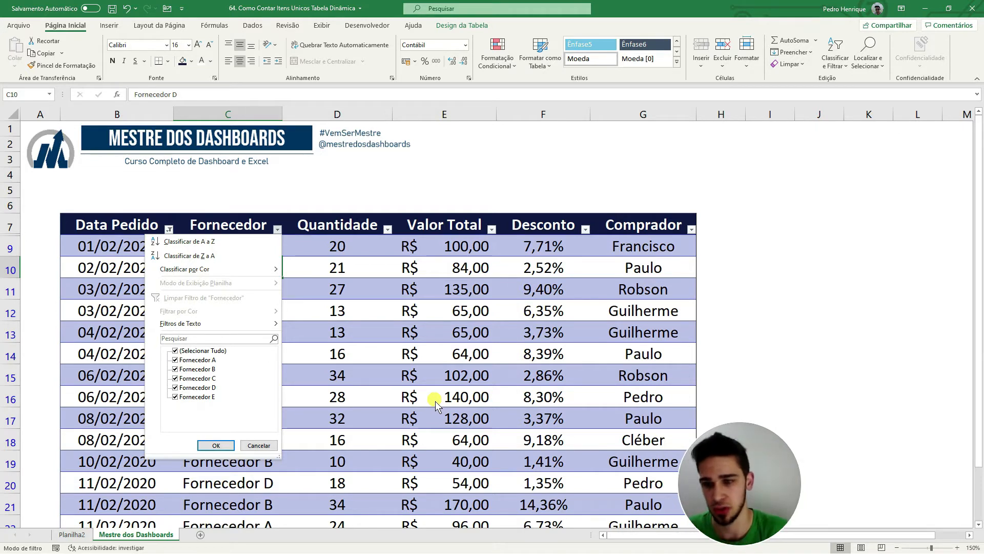
{"action": "left_click", "coordinate": [259, 445]}
Step: Review the monthly supplier counts in the PivotTable on the Planilha2 sheet
{"action": "left_click", "coordinate": [79, 537]}
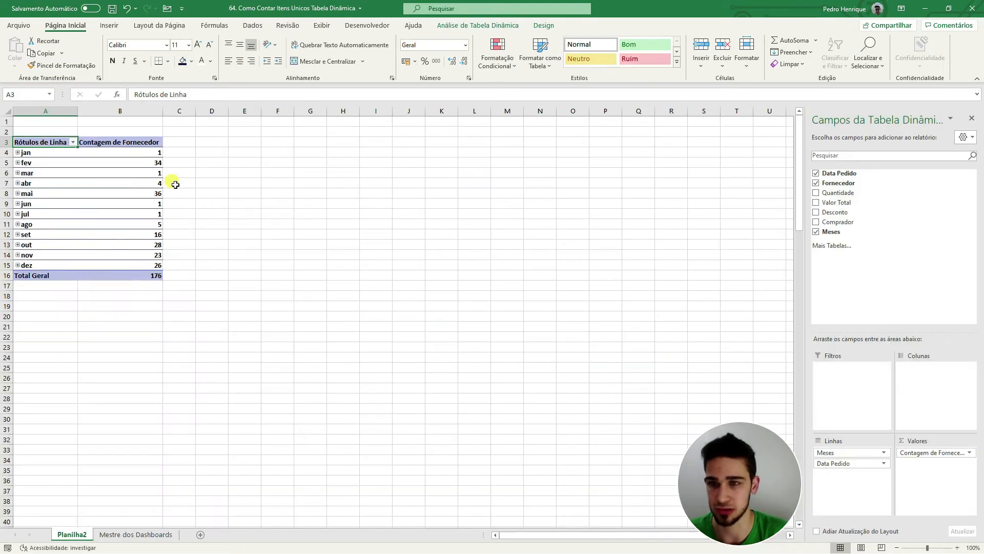
{"action": "left_click_drag", "start_coordinate": [153, 194], "coordinate": [47, 198]}
{"action": "left_click", "coordinate": [256, 245]}
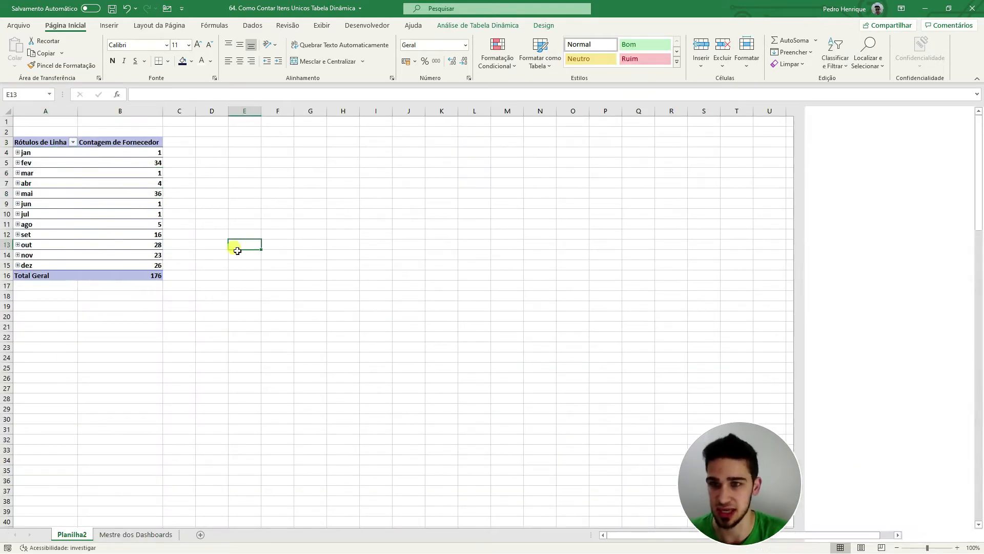
{"action": "left_click_drag", "start_coordinate": [270, 276], "coordinate": [4, 118]}
{"action": "left_click", "coordinate": [389, 203]}
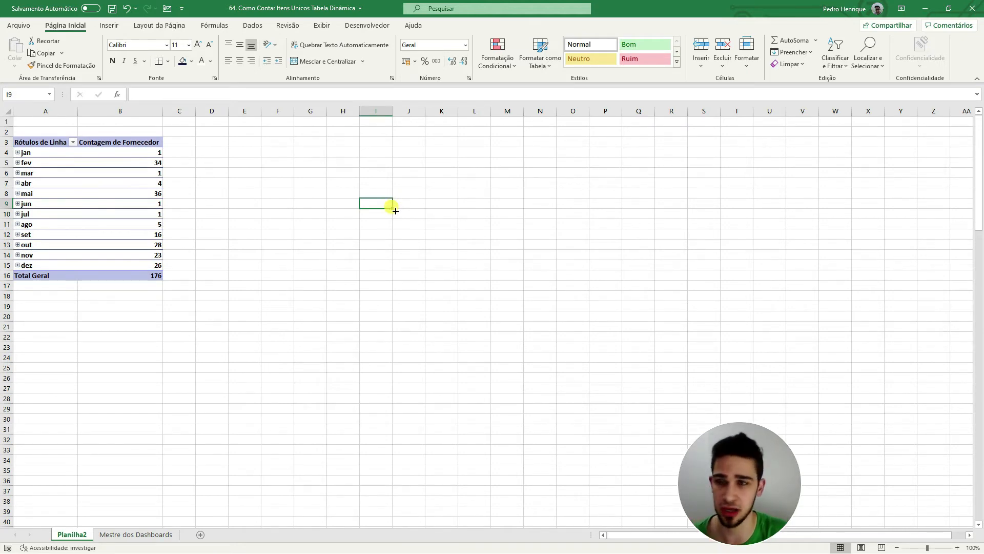
Step: Examine the available summary calculations in the value field settings of Contagem de Fornecedor, without changing the setting
{"action": "left_click", "coordinate": [144, 184]}
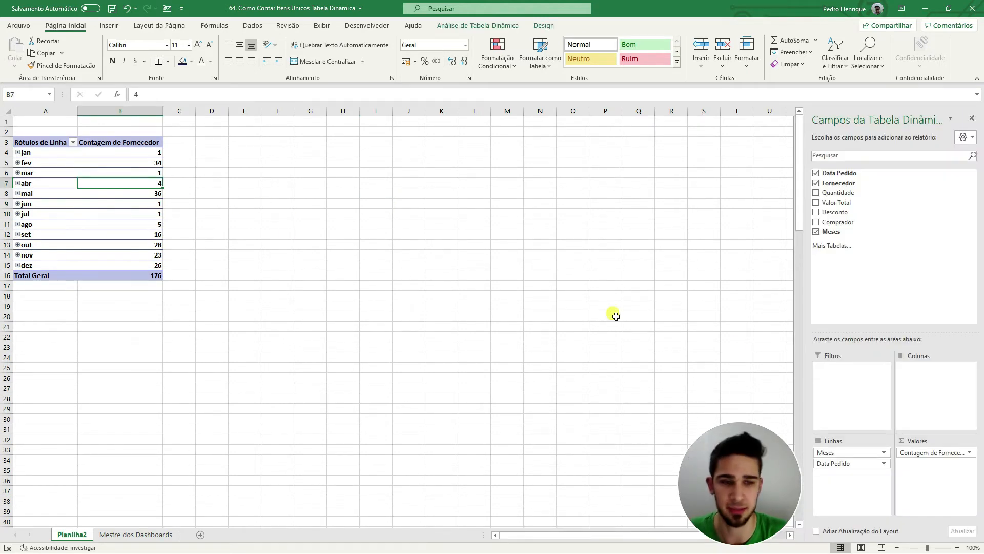
{"action": "left_click", "coordinate": [923, 453]}
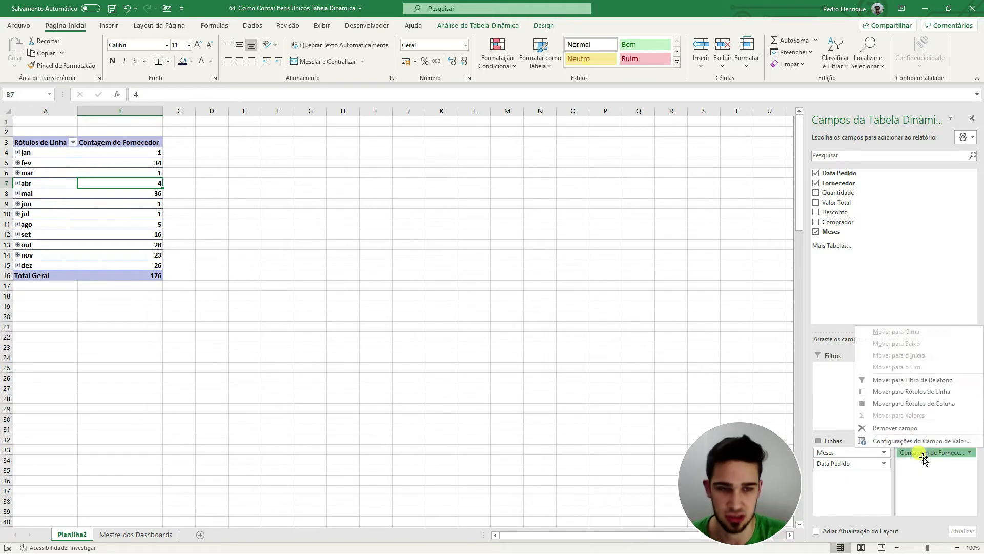
{"action": "left_click", "coordinate": [930, 441]}
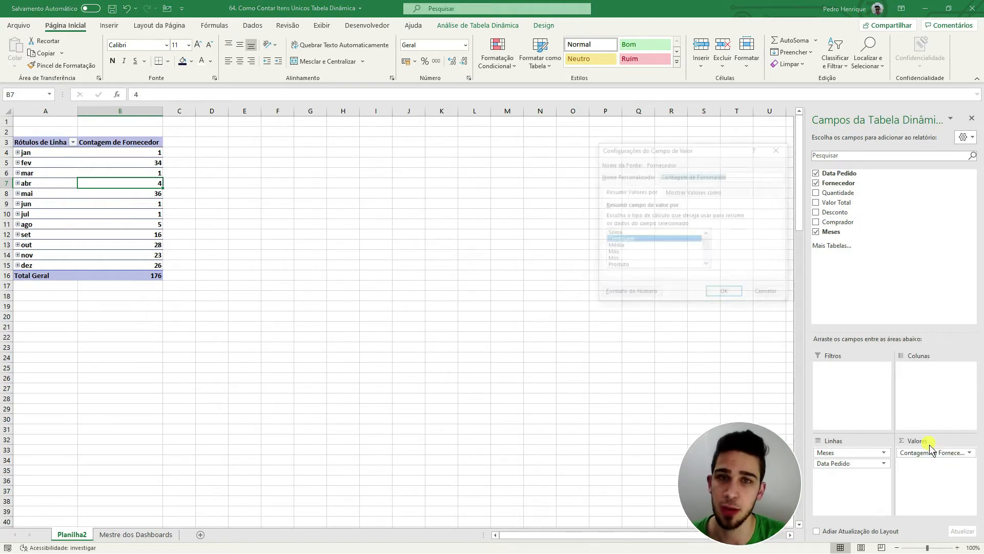
{"action": "left_click_drag", "start_coordinate": [663, 149], "coordinate": [523, 116]}
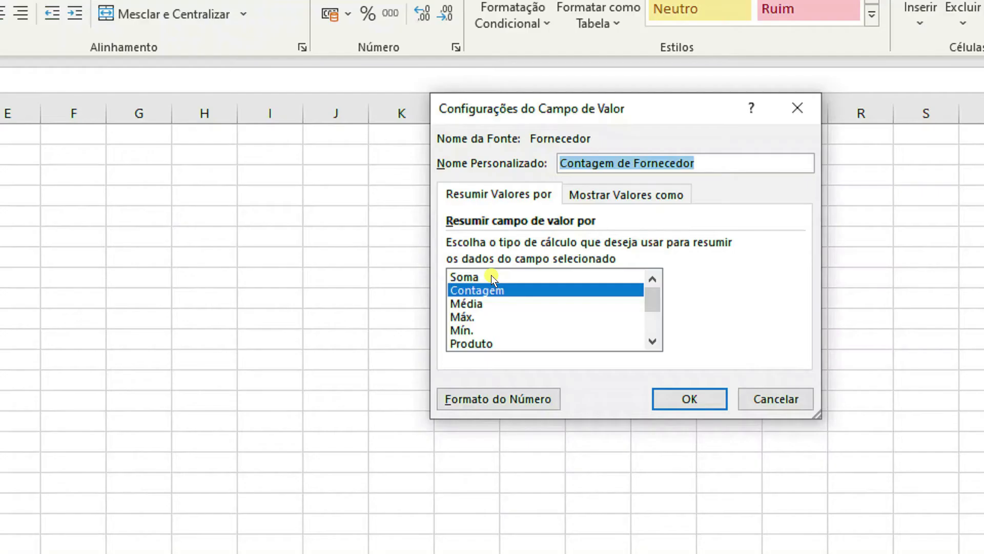
{"action": "left_click", "coordinate": [652, 343]}
{"action": "left_click", "coordinate": [652, 342]}
{"action": "left_click", "coordinate": [651, 343]}
{"action": "left_click", "coordinate": [651, 343]}
{"action": "left_click", "coordinate": [652, 343]}
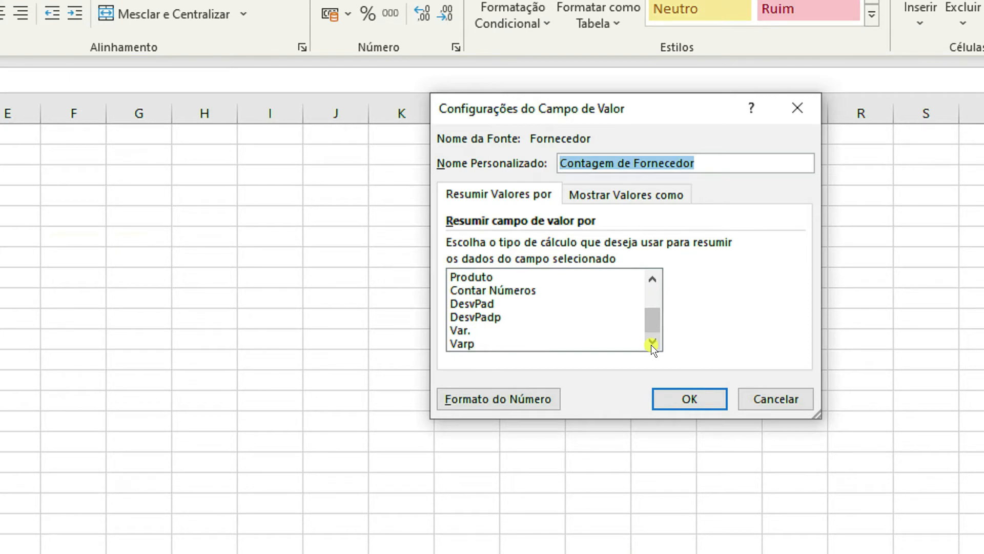
{"action": "left_click", "coordinate": [650, 277]}
{"action": "left_click", "coordinate": [650, 277]}
{"action": "left_click", "coordinate": [650, 277]}
{"action": "left_click", "coordinate": [650, 278]}
{"action": "left_click", "coordinate": [650, 277]}
{"action": "left_click", "coordinate": [650, 277]}
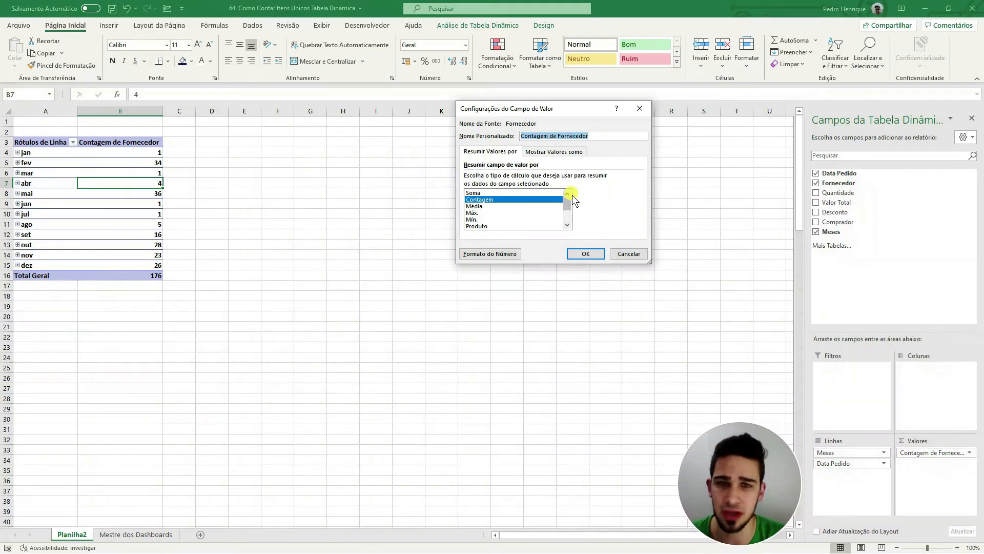
{"action": "left_click", "coordinate": [628, 254]}
Step: Delete the Planilha2 sheet containing the PivotTable
{"action": "left_click_drag", "start_coordinate": [255, 316], "coordinate": [266, 318]}
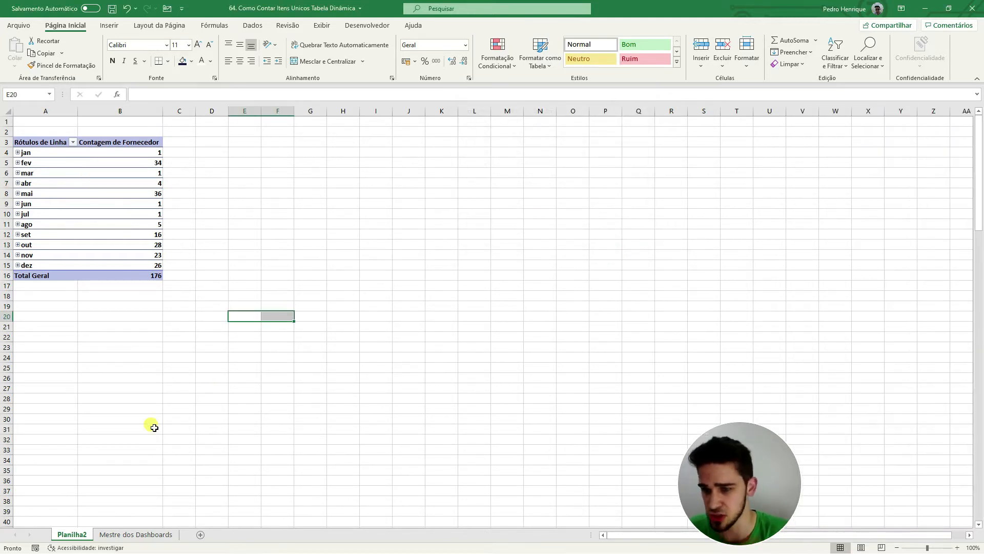
{"action": "right_click", "coordinate": [76, 534]}
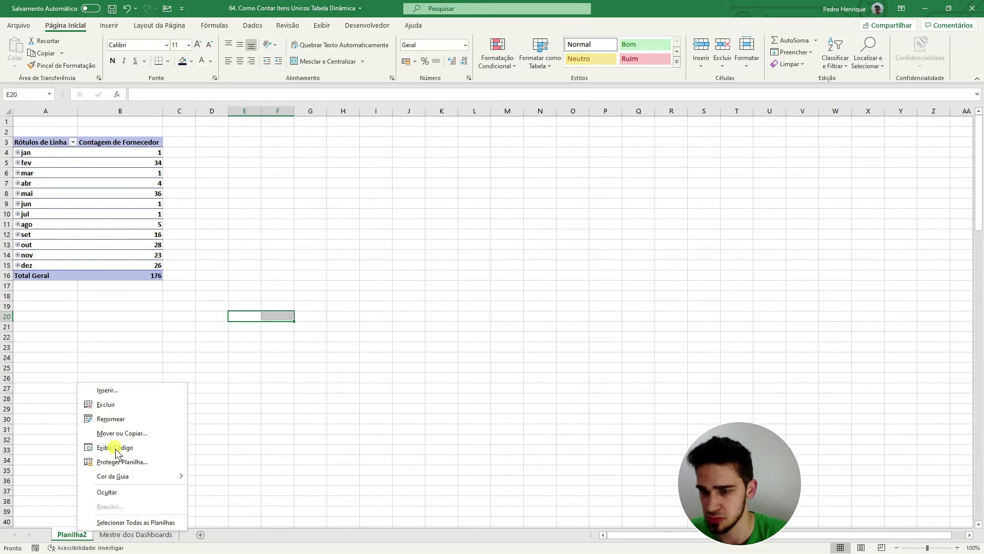
{"action": "left_click", "coordinate": [134, 409]}
{"action": "left_click", "coordinate": [769, 224]}
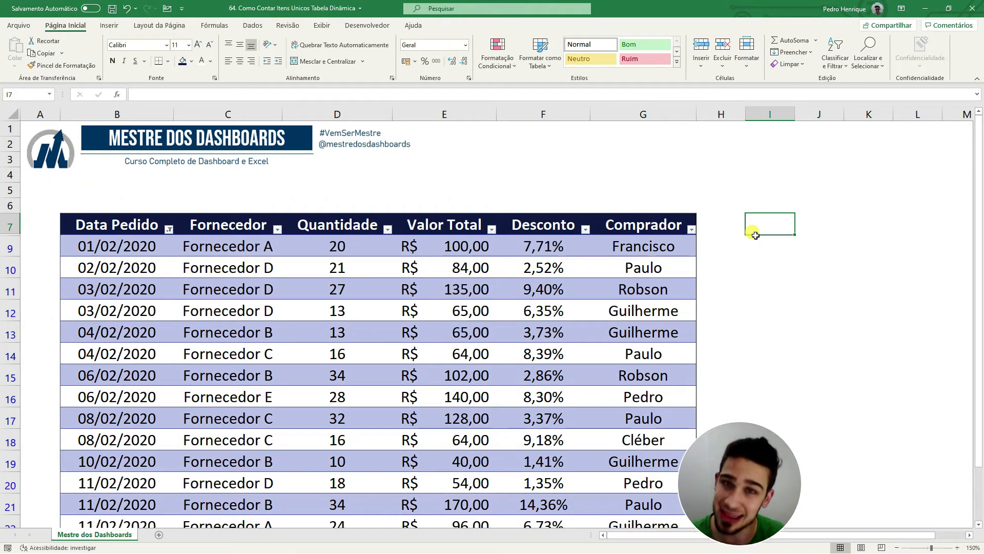
Step: Create a PivotTable from Tabela1 on a new worksheet, adding its data to the Data Model
{"action": "left_click", "coordinate": [465, 289]}
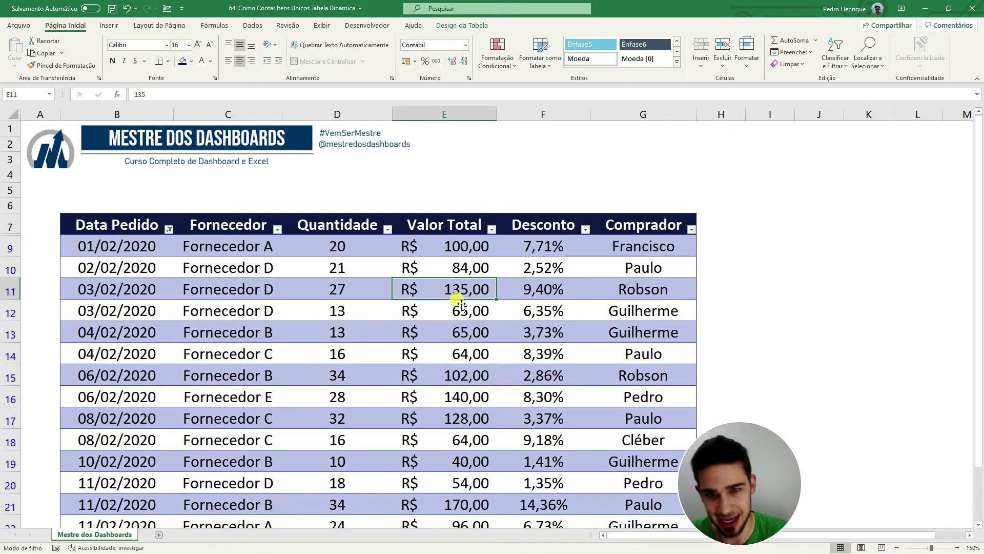
{"action": "left_click", "coordinate": [119, 26]}
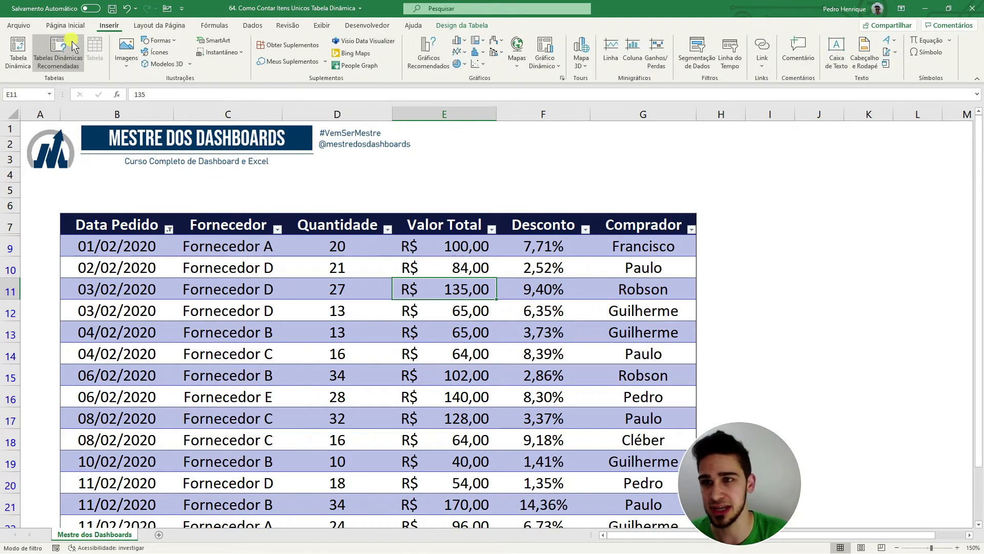
{"action": "left_click", "coordinate": [26, 47]}
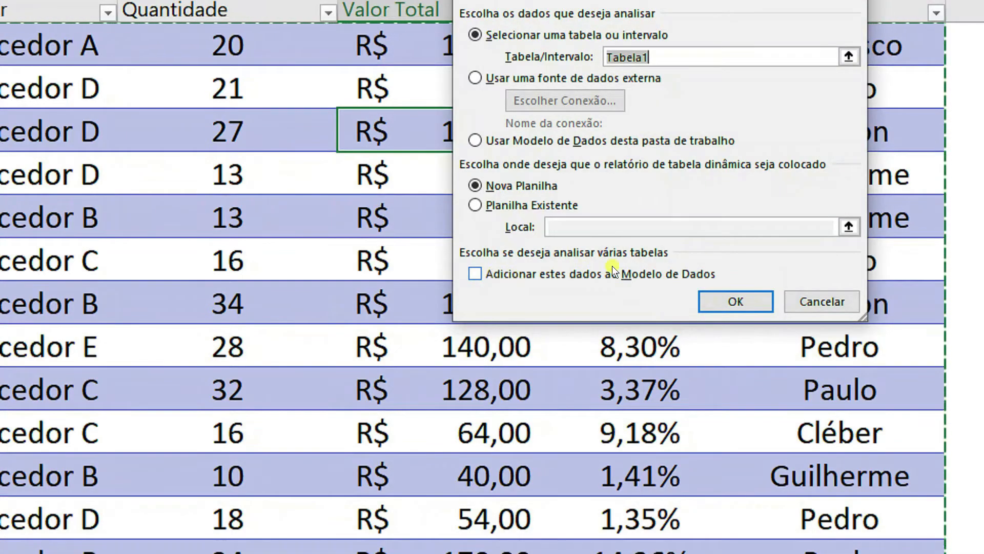
{"action": "left_click", "coordinate": [684, 268]}
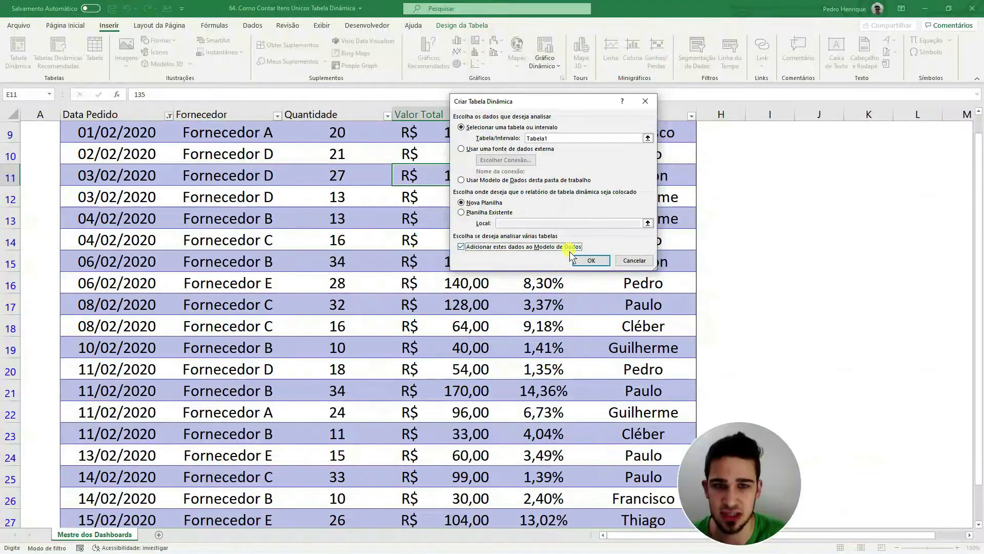
{"action": "left_click", "coordinate": [736, 302]}
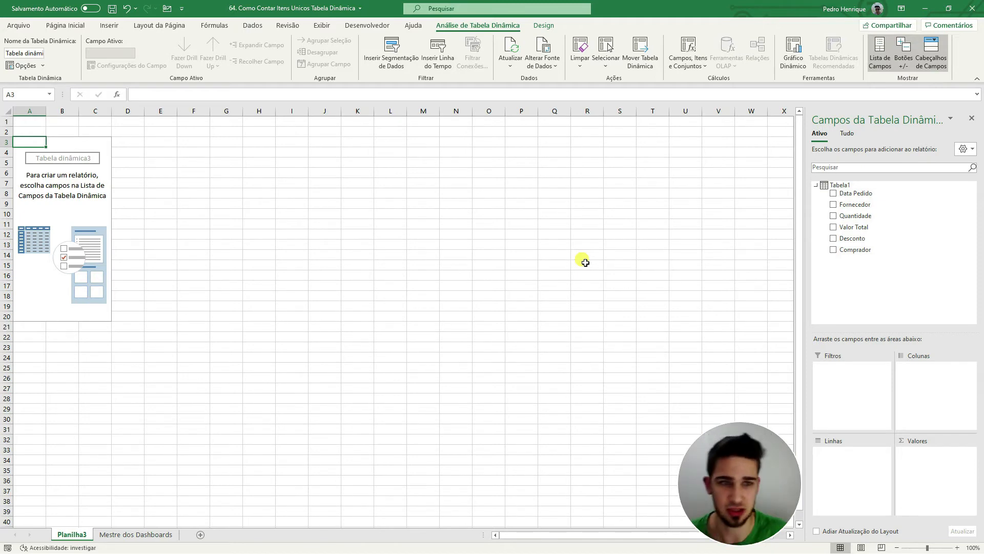
Step: Place Data Pedido in the PivotTable's rows and Fornecedor in its values
{"action": "left_click_drag", "start_coordinate": [868, 193], "coordinate": [869, 464]}
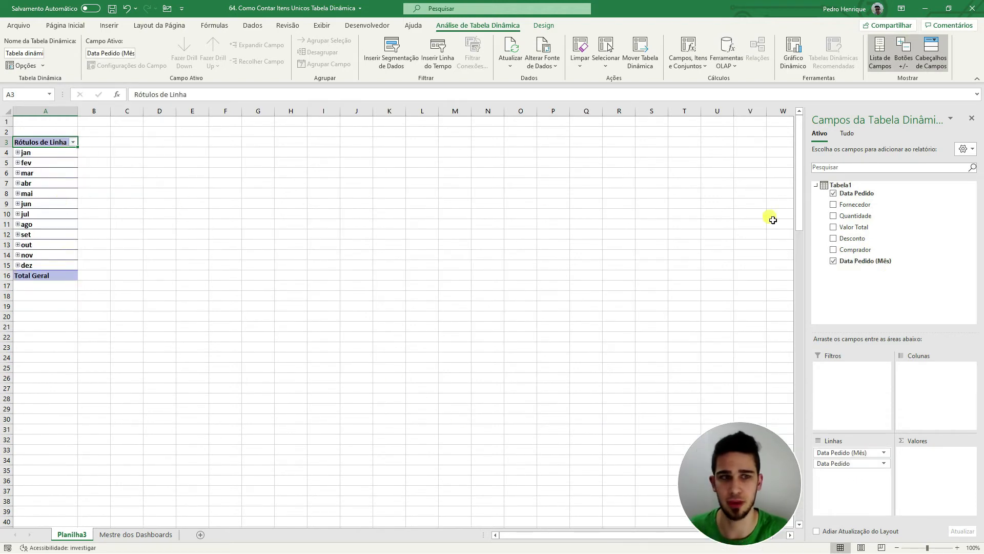
{"action": "left_click_drag", "start_coordinate": [852, 204], "coordinate": [931, 478]}
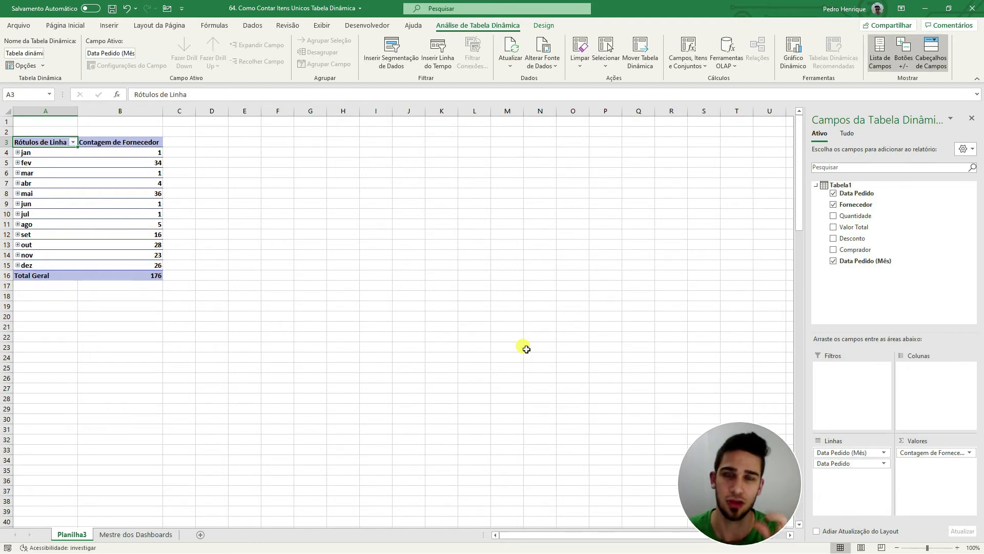
Step: Set the Fornecedor value field to summarize by Contagem Distinta
{"action": "left_click", "coordinate": [957, 458]}
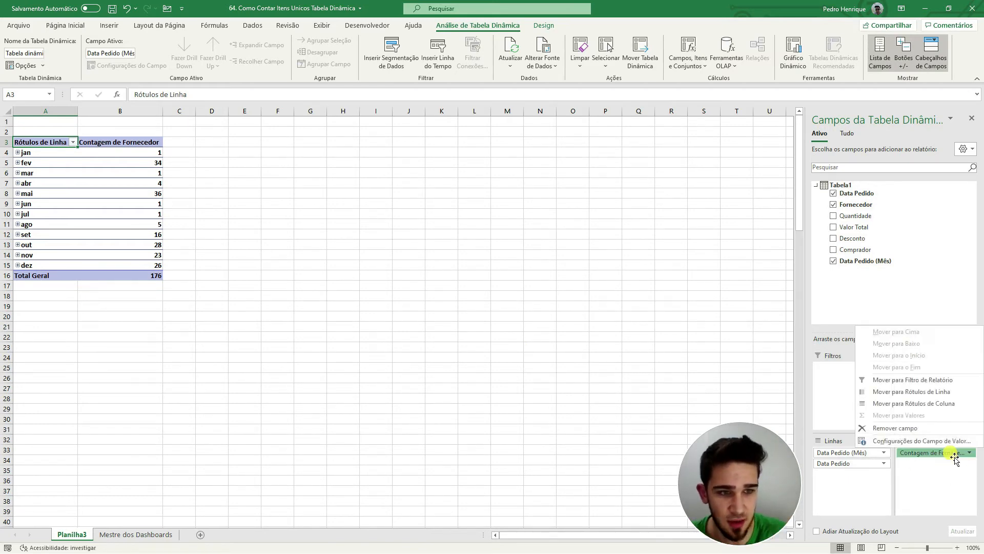
{"action": "left_click", "coordinate": [933, 451]}
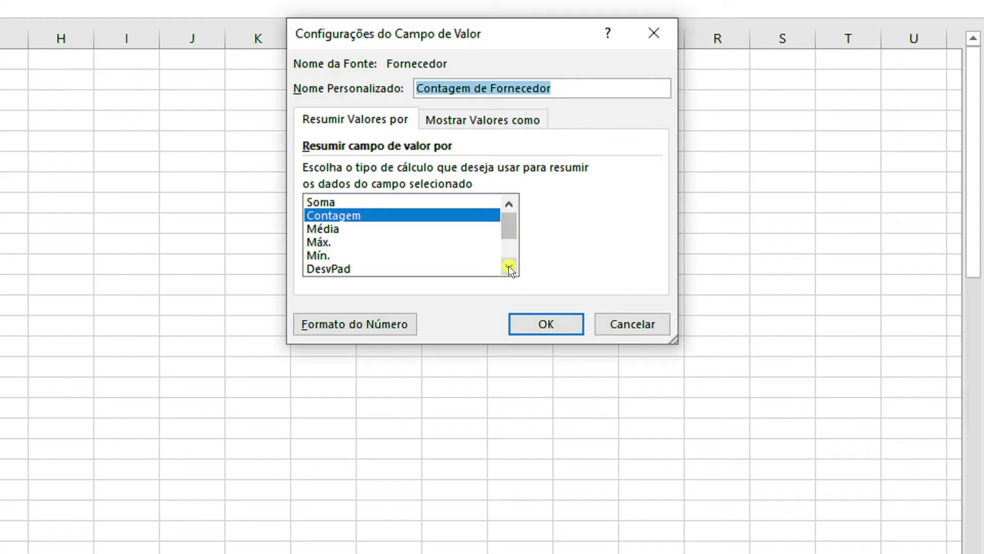
{"action": "left_click", "coordinate": [566, 224]}
{"action": "left_click", "coordinate": [565, 223]}
{"action": "left_click", "coordinate": [566, 224]}
{"action": "left_click", "coordinate": [566, 224]}
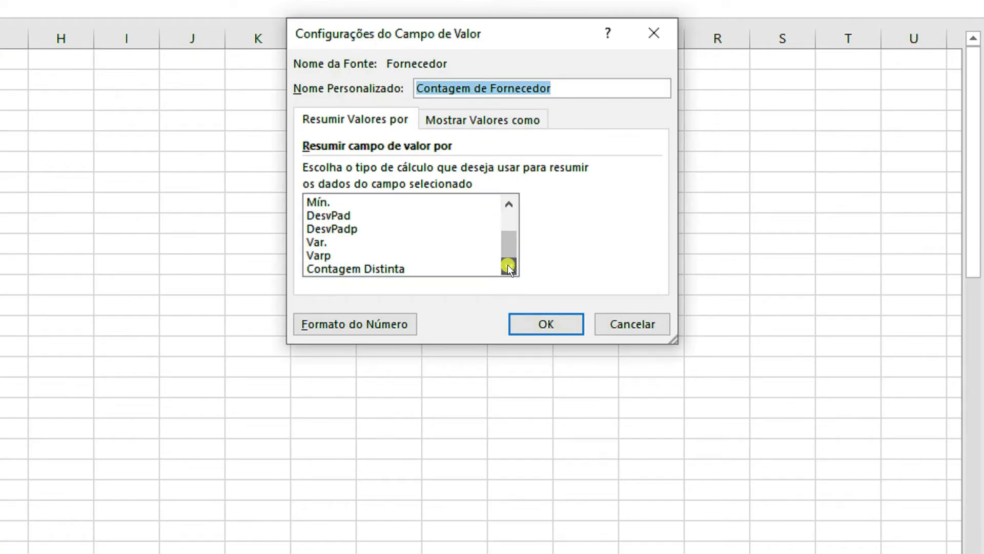
{"action": "left_click", "coordinate": [392, 265]}
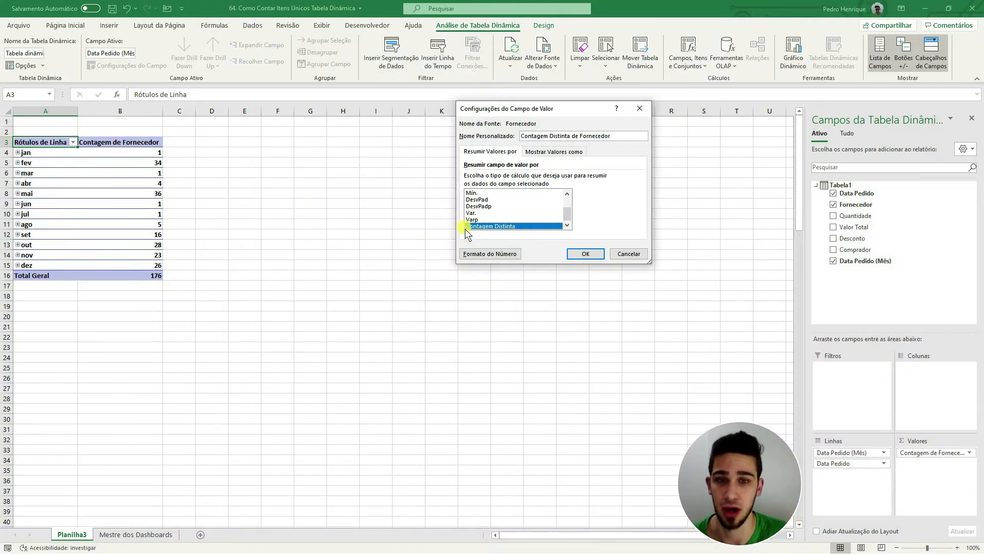
{"action": "left_click", "coordinate": [588, 255]}
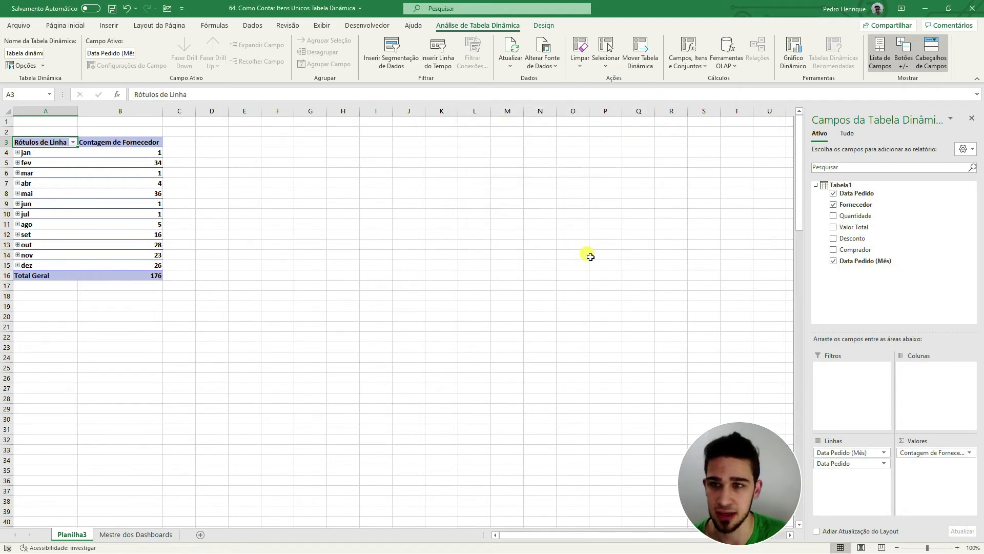
{"action": "left_click", "coordinate": [592, 257]}
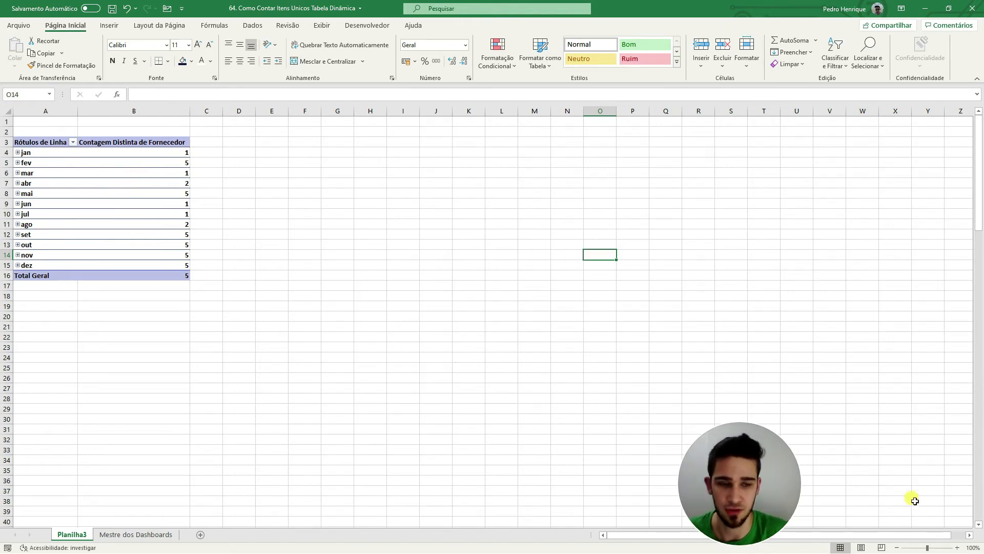
Step: Examine the distinct supplier counts per month and in the Total Geral row at a larger zoom
{"action": "left_click", "coordinate": [957, 548]}
{"action": "left_click", "coordinate": [957, 547]}
{"action": "left_click", "coordinate": [957, 547]}
{"action": "left_click", "coordinate": [957, 548]}
{"action": "left_click", "coordinate": [957, 547]}
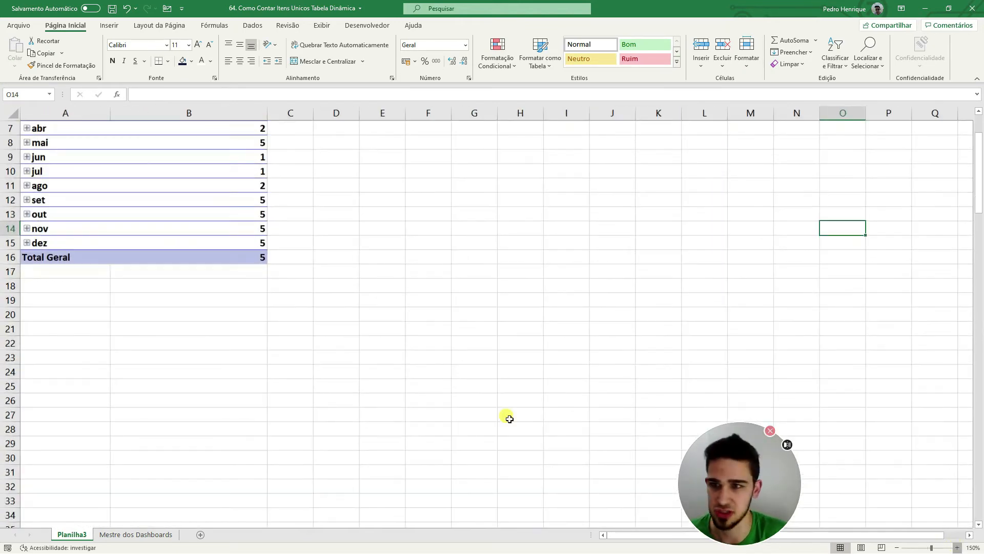
{"action": "left_click", "coordinate": [957, 548]}
{"action": "left_click", "coordinate": [958, 548]}
{"action": "left_click", "coordinate": [958, 548]}
{"action": "scroll", "coordinate": [561, 413], "scroll_direction": "up", "scroll_amount": 4}
{"action": "left_click_drag", "start_coordinate": [577, 428], "coordinate": [26, 310]}
{"action": "left_click", "coordinate": [477, 189]}
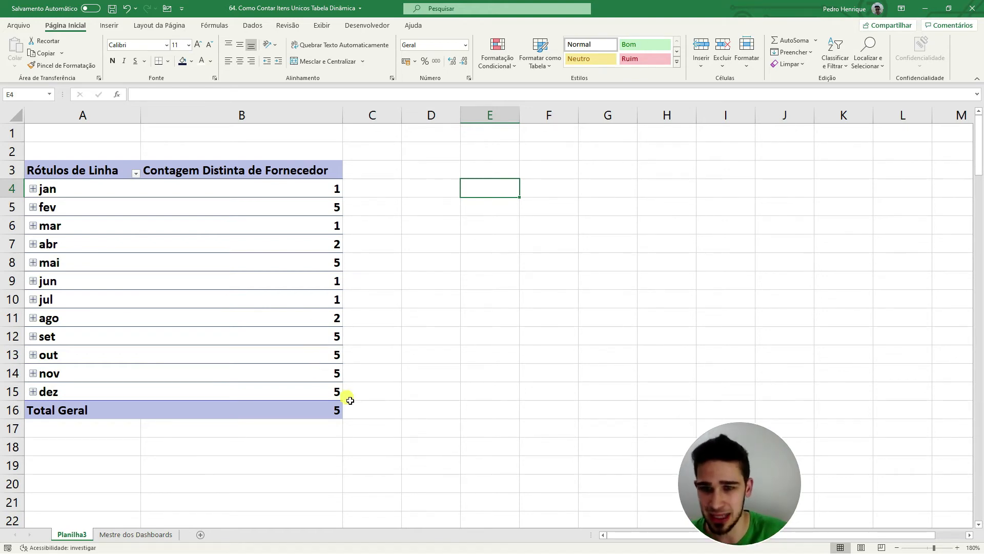
{"action": "left_click_drag", "start_coordinate": [331, 410], "coordinate": [99, 410]}
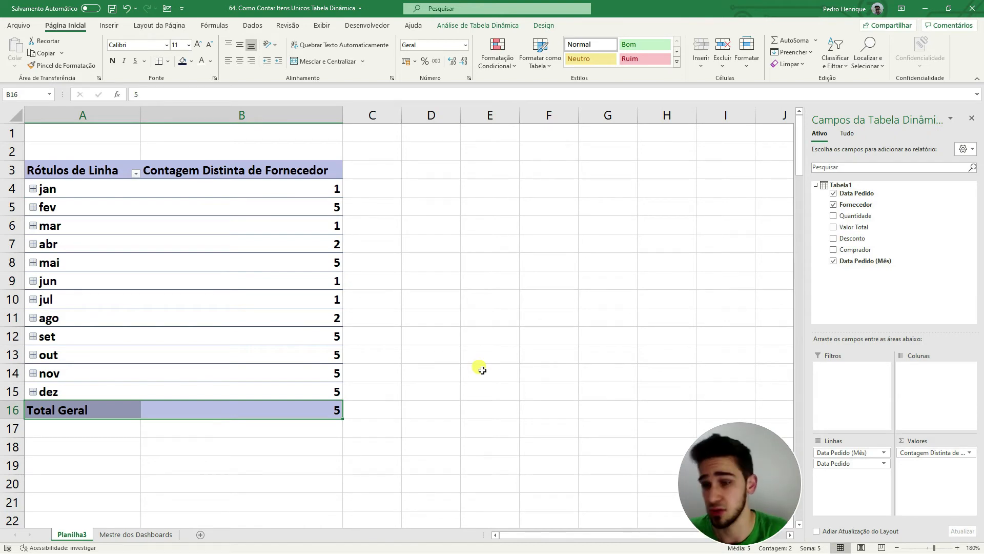
{"action": "left_click", "coordinate": [483, 370]}
Step: Add Fornecedor to the PivotTable's values a second time as a regular count
{"action": "left_click", "coordinate": [270, 303]}
{"action": "left_click_drag", "start_coordinate": [875, 210], "coordinate": [923, 480]}
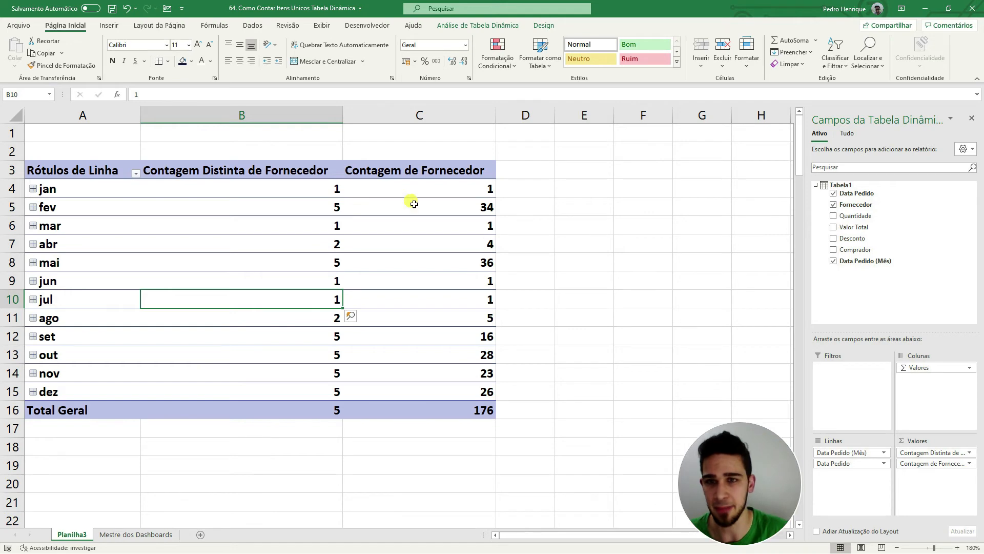
Step: Compare the distinct supplier counts with the regular counts, by month and in the Total Geral row
{"action": "left_click", "coordinate": [293, 112]}
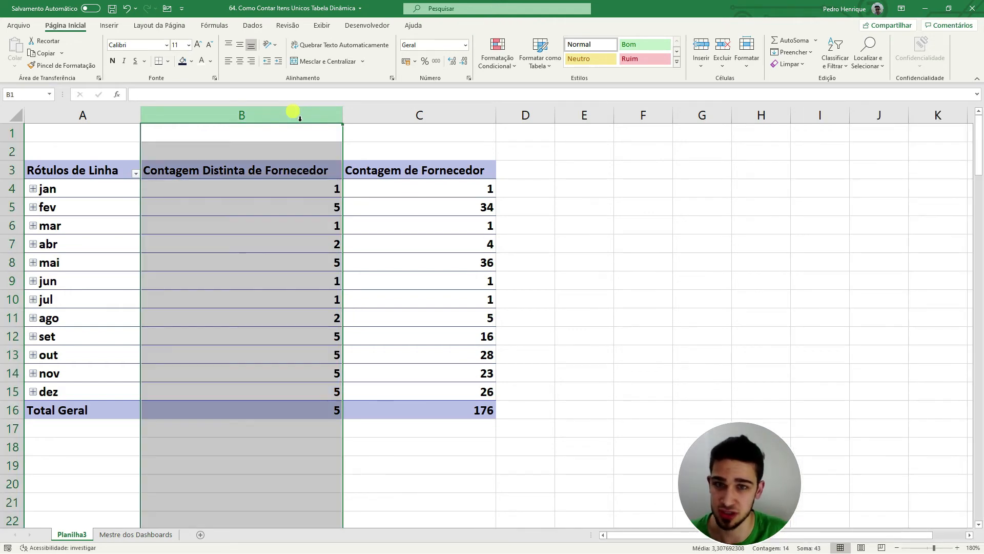
{"action": "left_click", "coordinate": [477, 115]}
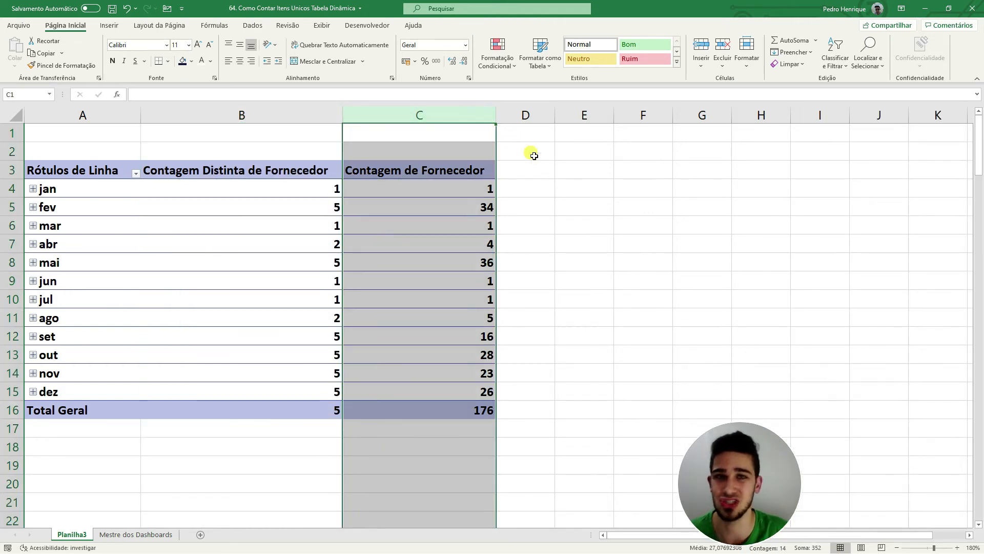
{"action": "left_click", "coordinate": [573, 172]}
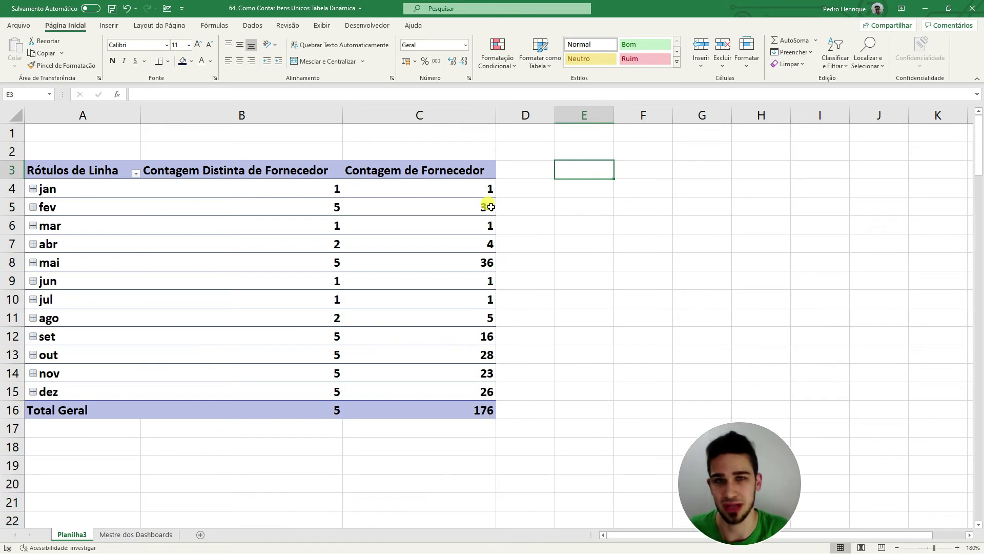
{"action": "left_click", "coordinate": [478, 408]}
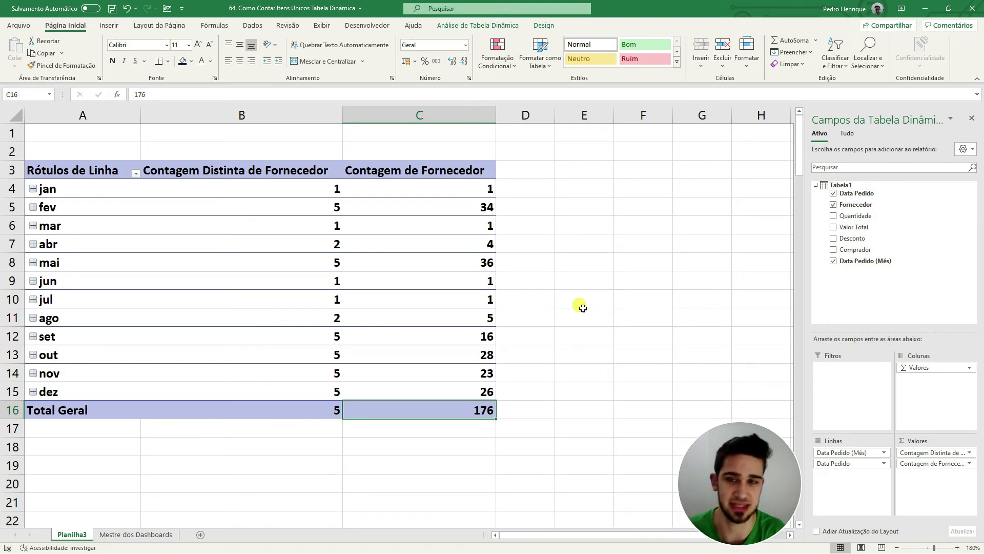
{"action": "left_click_drag", "start_coordinate": [332, 336], "coordinate": [332, 392]}
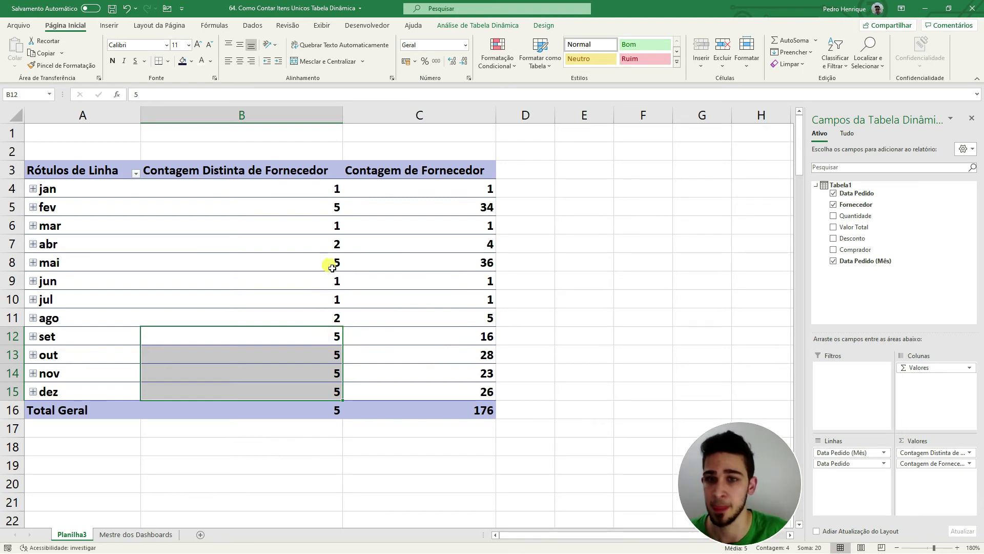
{"action": "left_click_drag", "start_coordinate": [334, 242], "coordinate": [326, 319]}
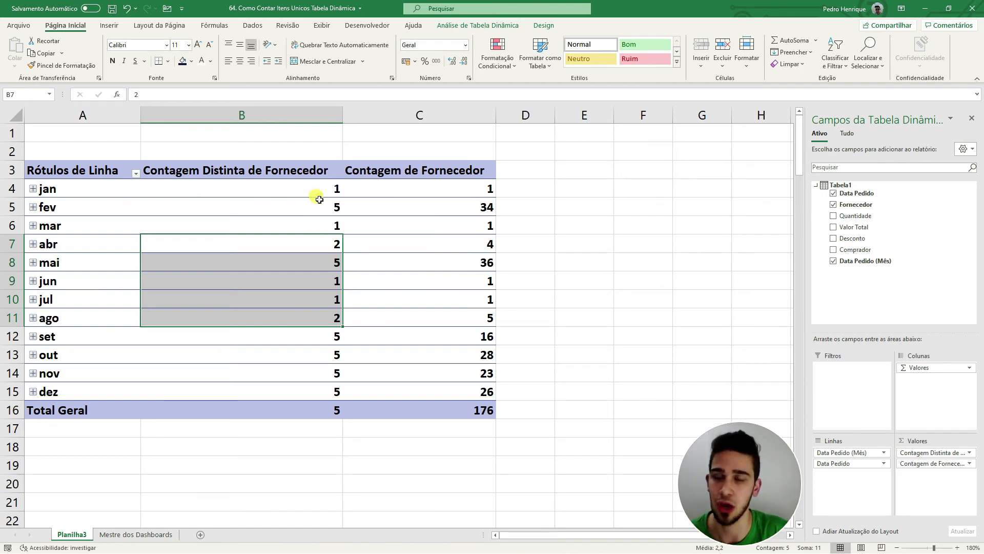
Step: Look over the Comprador column of the order table on the Mestre dos Dashboards sheet
{"action": "left_click", "coordinate": [132, 534]}
{"action": "scroll", "coordinate": [589, 231], "scroll_direction": "up", "scroll_amount": 3}
{"action": "left_click_drag", "start_coordinate": [623, 226], "coordinate": [630, 339]}
{"action": "left_click", "coordinate": [628, 295]}
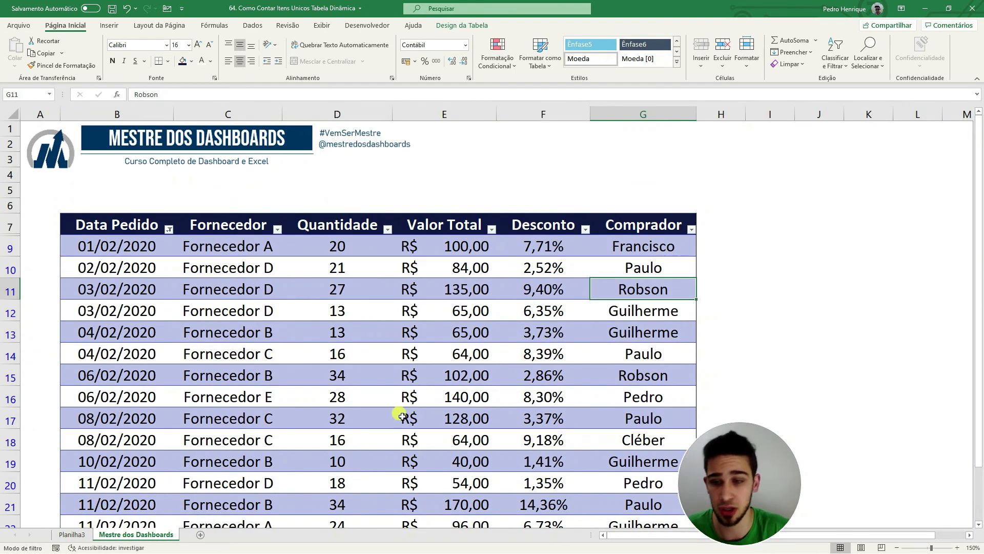
Step: Replace both Fornecedor counts in the values of the Planilha3 PivotTable with the Comprador field
{"action": "left_click", "coordinate": [72, 535]}
{"action": "left_click", "coordinate": [235, 299]}
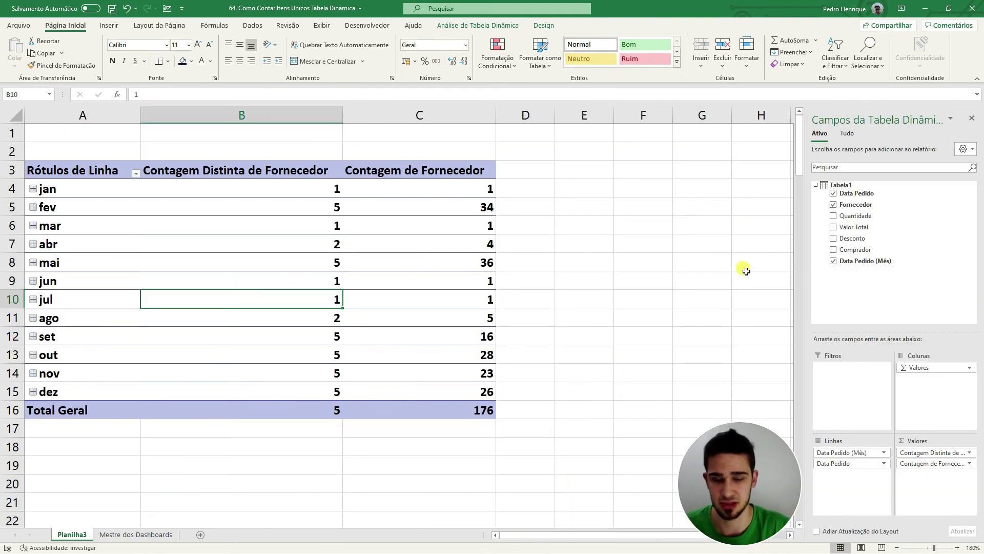
{"action": "left_click_drag", "start_coordinate": [937, 454], "coordinate": [676, 393]}
{"action": "left_click_drag", "start_coordinate": [952, 454], "coordinate": [559, 400]}
{"action": "left_click_drag", "start_coordinate": [872, 250], "coordinate": [936, 461]}
Step: Set the Comprador value field to summarize by Contagem Distinta
{"action": "left_click", "coordinate": [934, 453]}
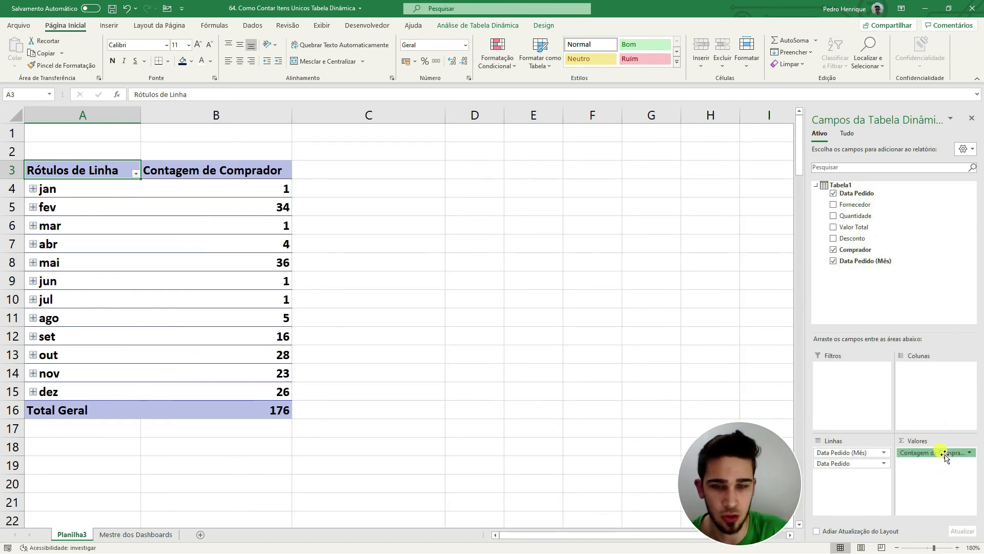
{"action": "left_click", "coordinate": [930, 441]}
{"action": "scroll", "coordinate": [522, 213], "scroll_direction": "down", "scroll_amount": 3}
{"action": "left_click", "coordinate": [503, 227]}
{"action": "left_click", "coordinate": [585, 254]}
{"action": "left_click", "coordinate": [526, 261]}
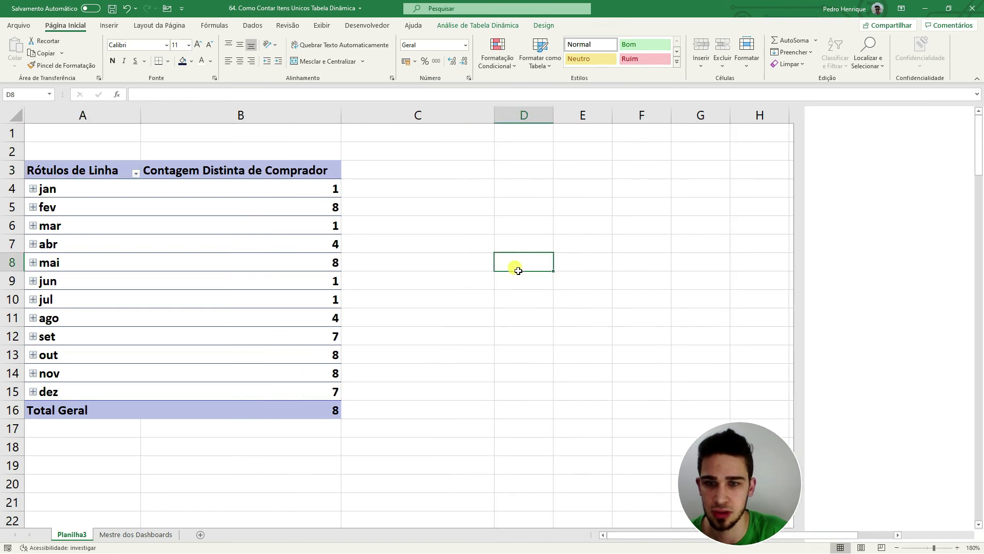
Step: Review the monthly distinct buyer counts in the PivotTable, including the February value
{"action": "left_click", "coordinate": [452, 369]}
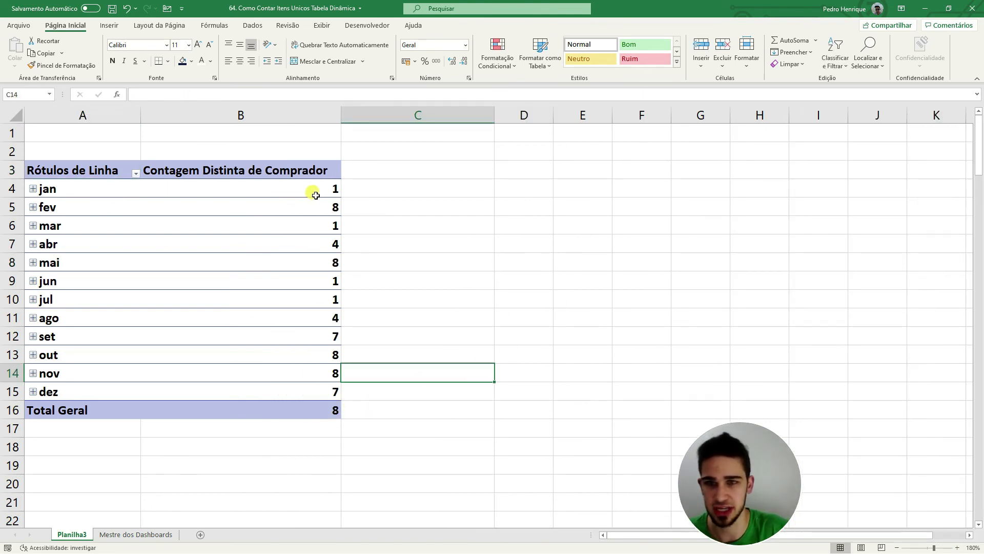
{"action": "left_click", "coordinate": [334, 208]}
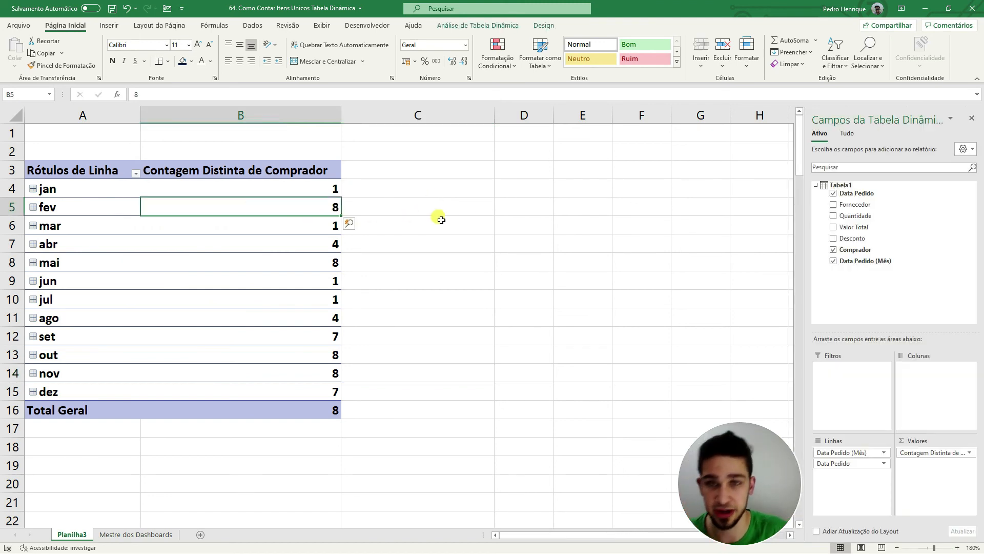
{"action": "left_click", "coordinate": [480, 214]}
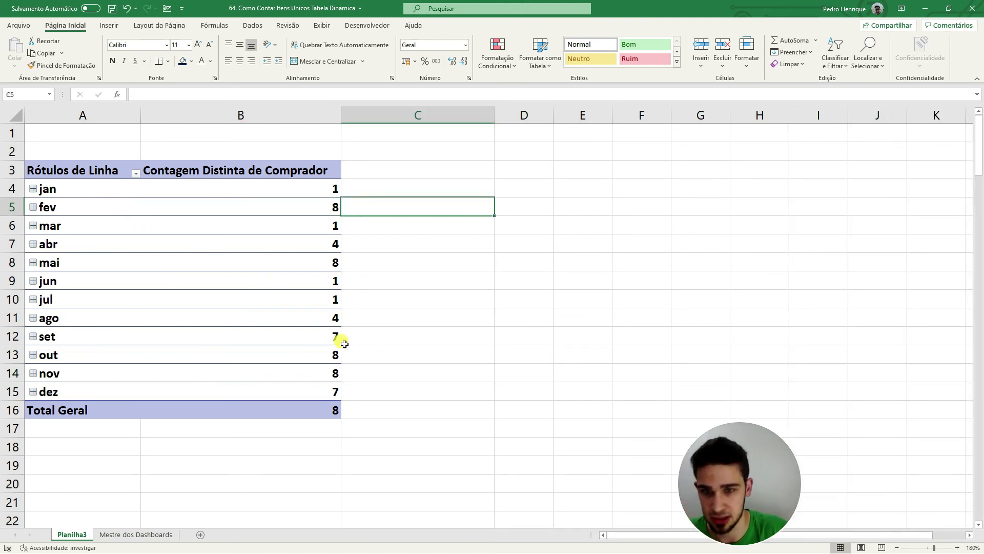